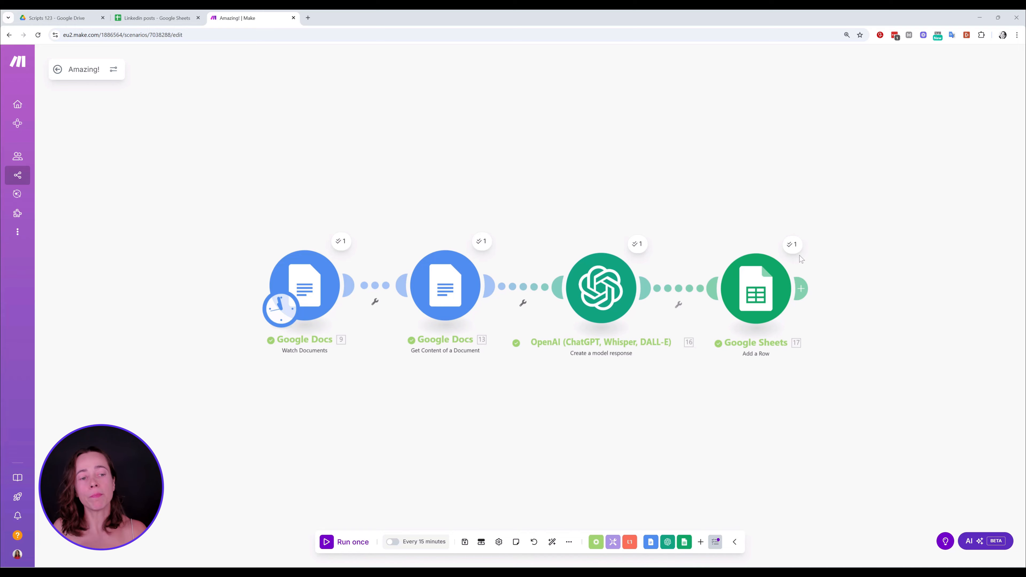
# Look over the existing post in the Linkedin posts spreadsheet, then return to the Make scenario
pyautogui.click(156, 18)
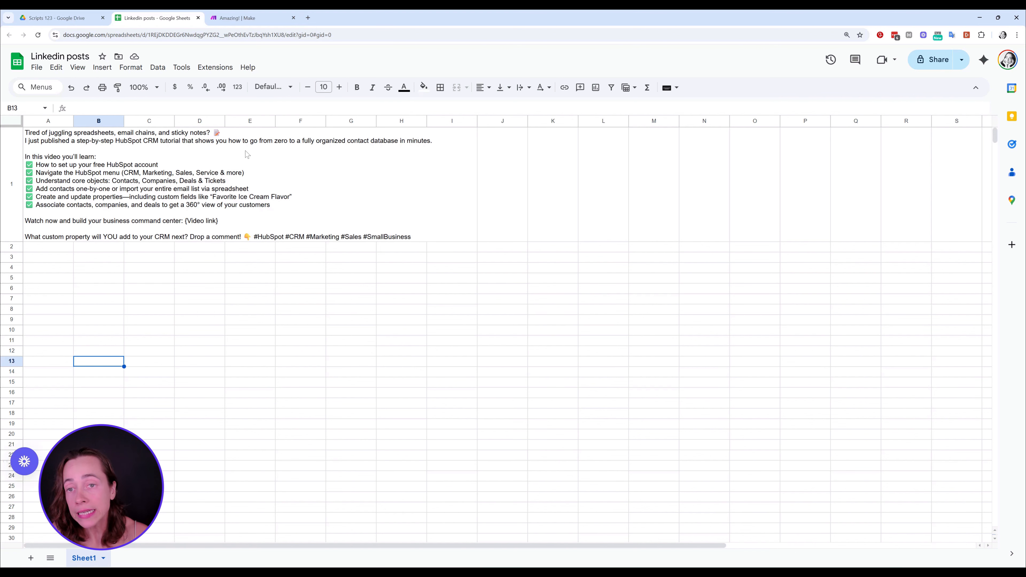
pyautogui.click(250, 18)
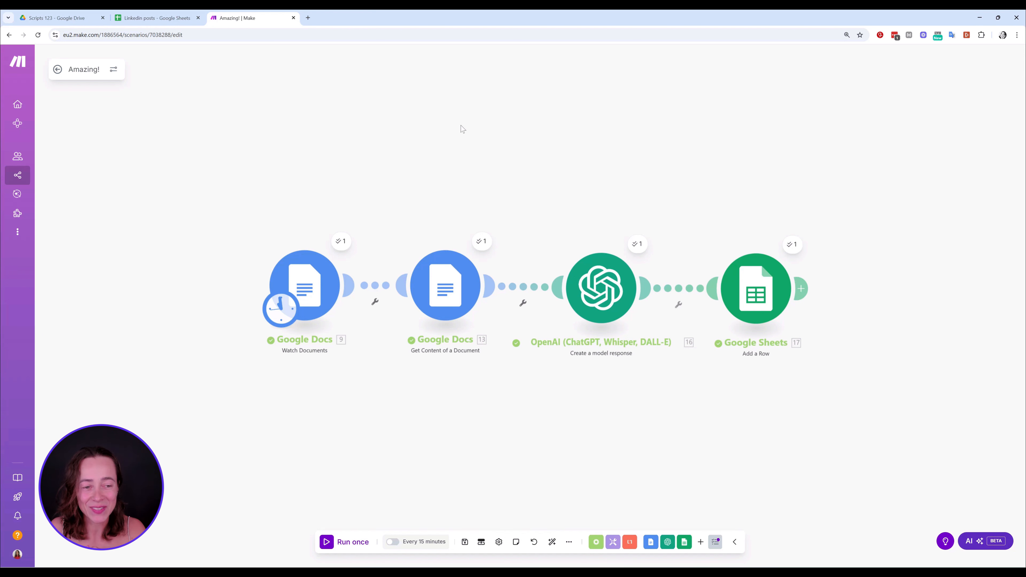
# Switch to Google Drive, create a Google Docs document in the Scripts 123 folder and paste the copied tutorial script into it
pyautogui.click(64, 17)
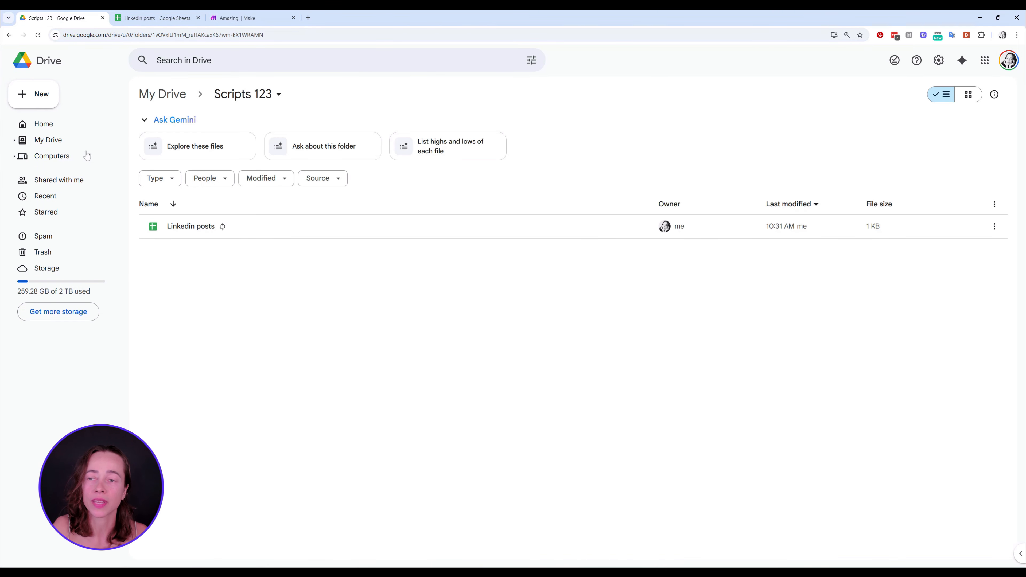
pyautogui.click(41, 102)
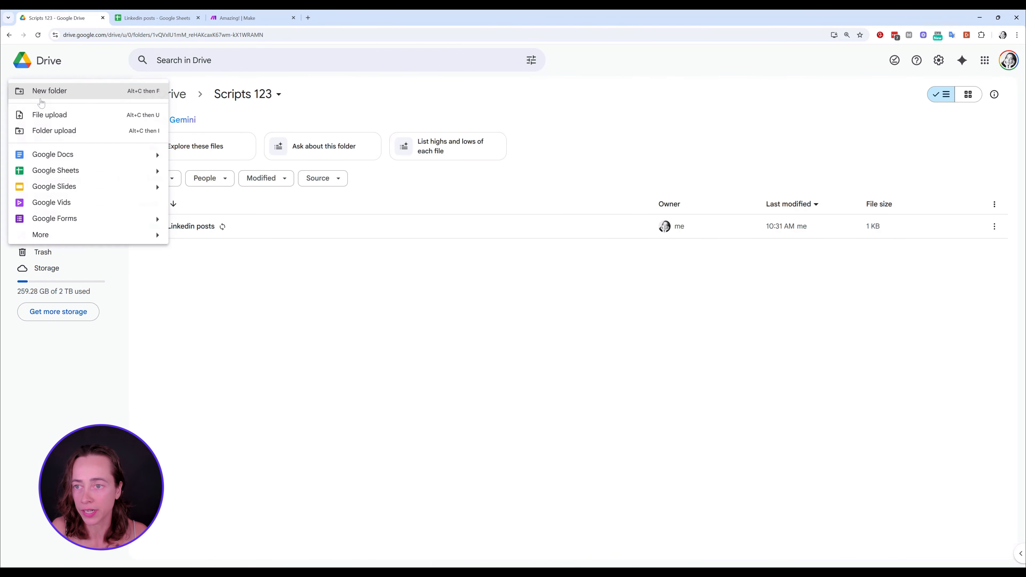
pyautogui.click(69, 156)
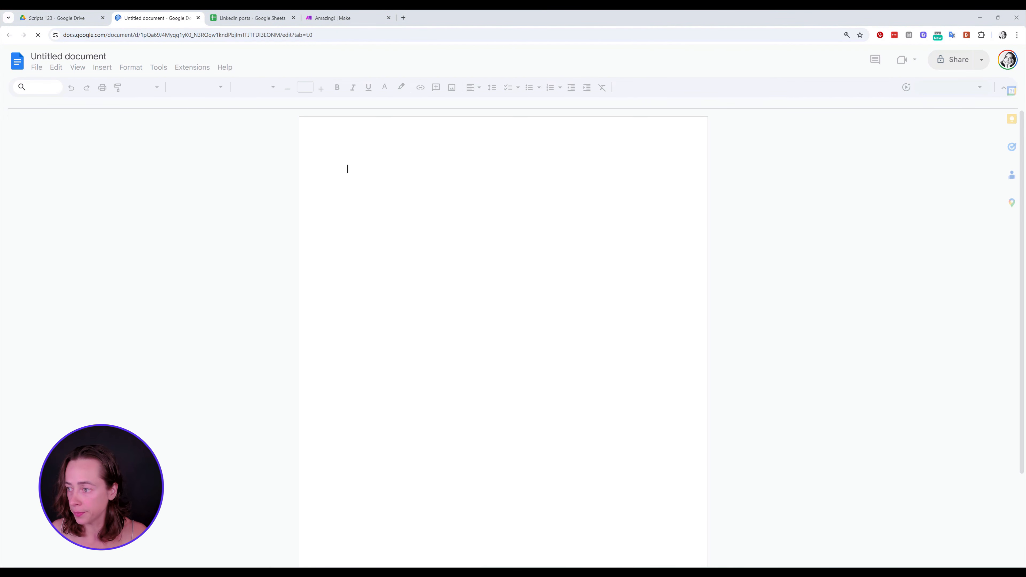
pyautogui.hotkey('ctrl', 'v')
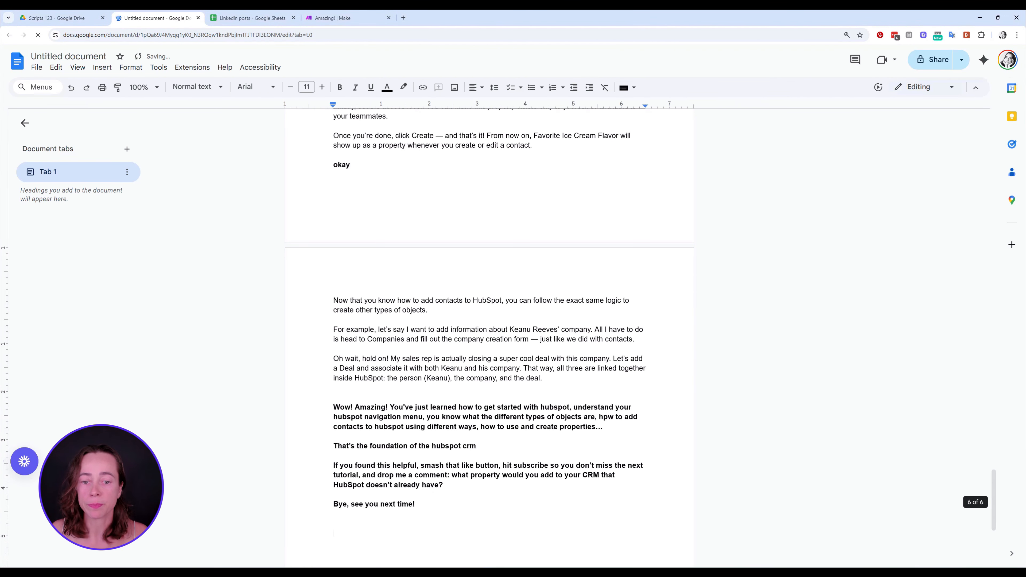
pyautogui.scroll(20, 489, 335)
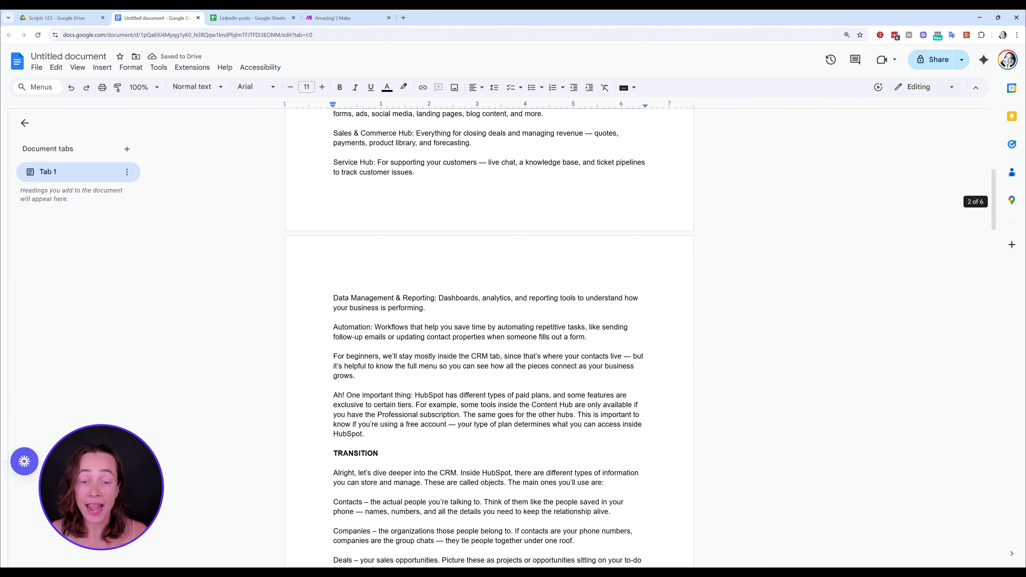
# Rename the script document as HubSpot CRM
pyautogui.click(76, 57)
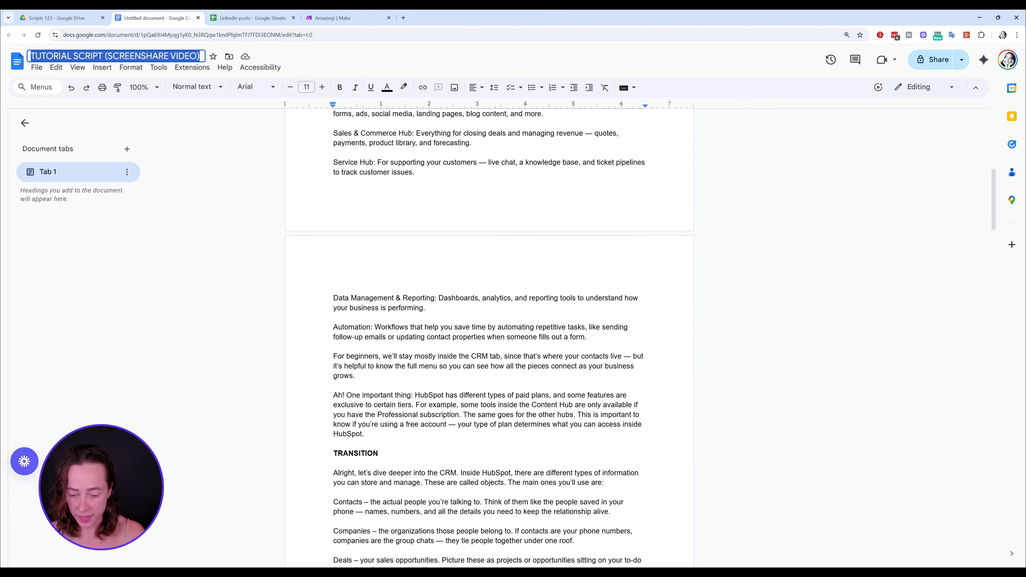
pyautogui.write('HubS[')
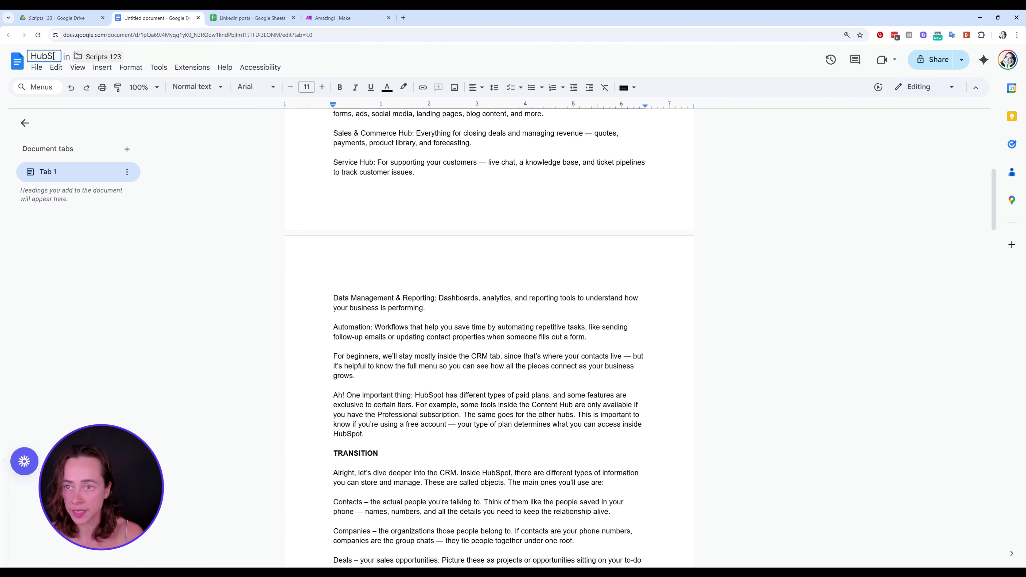
pyautogui.press('BackSpace')
pyautogui.write('pot CRM')
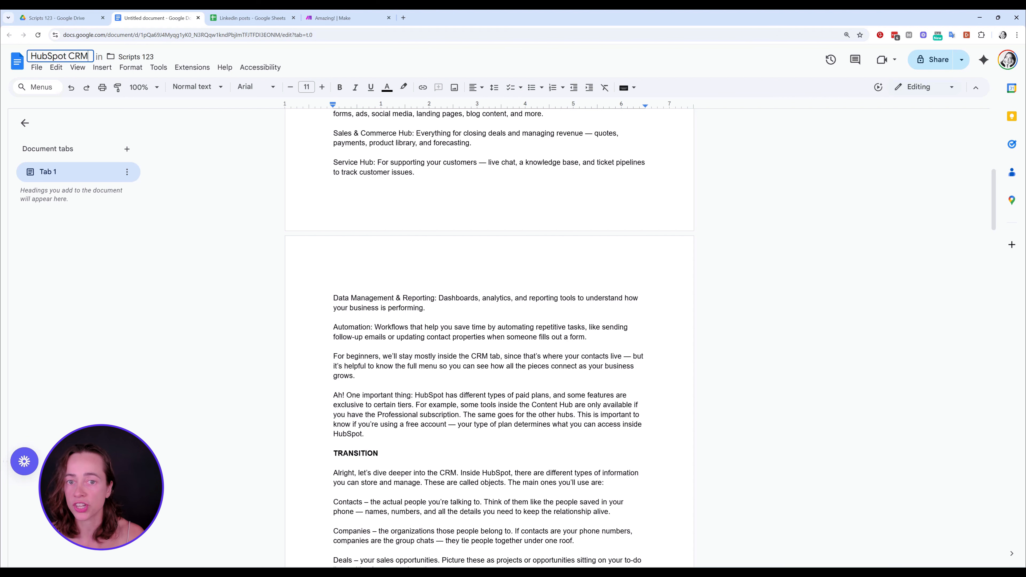
pyautogui.press('Return')
pyautogui.scroll(10, 488, 335)
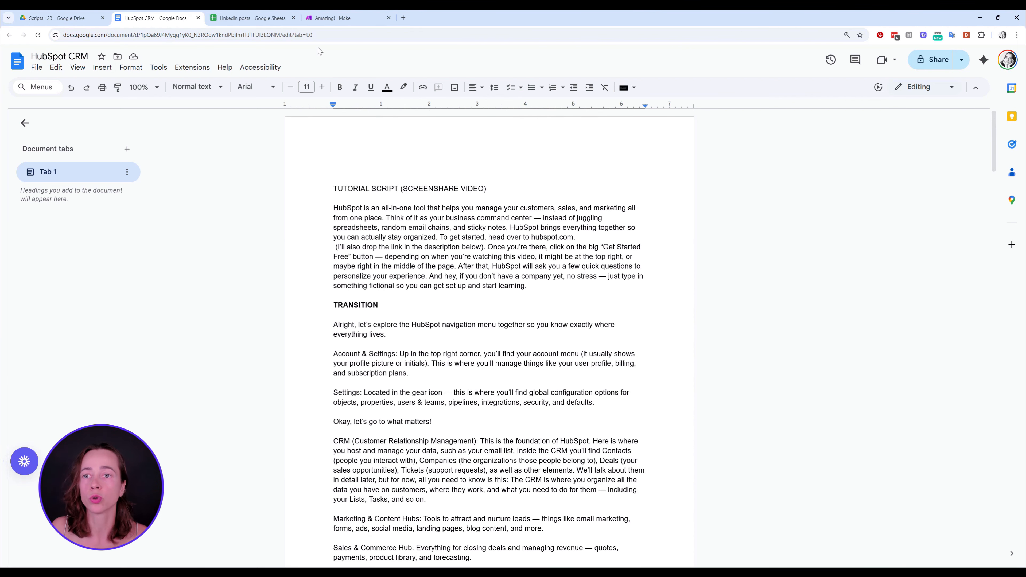
# Reload the Scripts 123 folder in Google Drive to check its files, and go back to the Make scenario
pyautogui.click(57, 18)
pyautogui.press('F5')
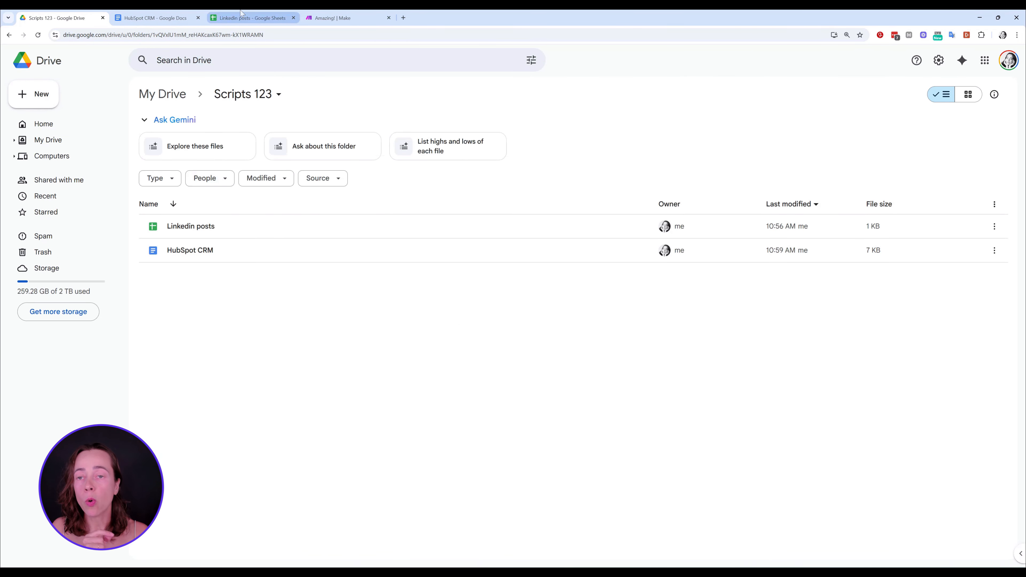
pyautogui.click(334, 18)
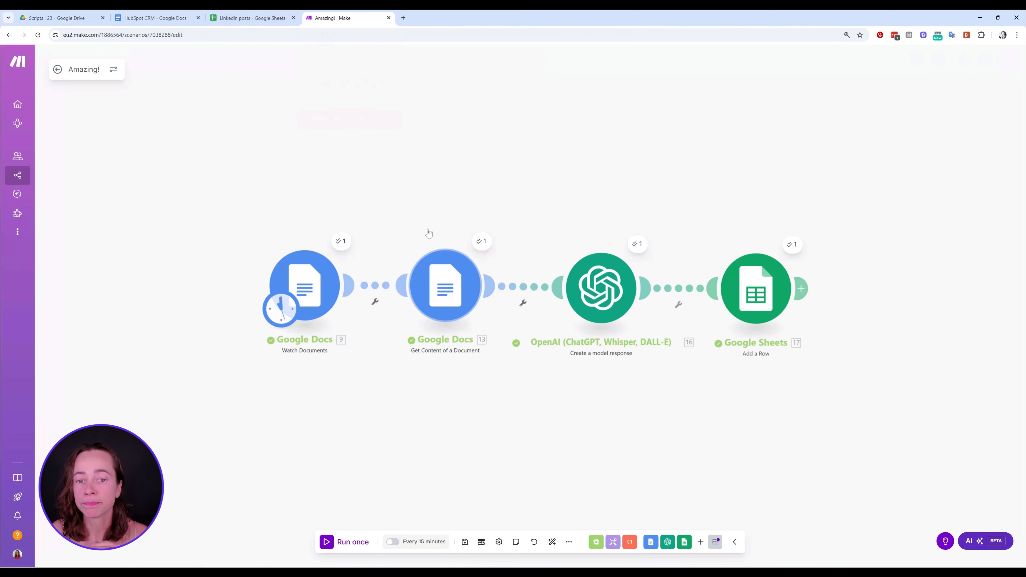
# Widen column A of the Linkedin posts spreadsheet so the post text fits inside it
pyautogui.click(247, 19)
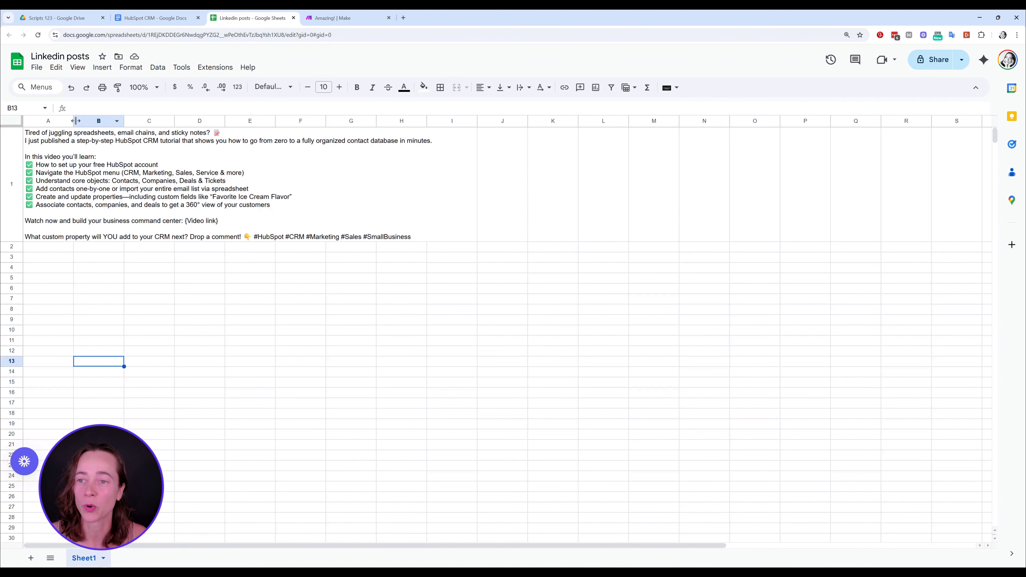
pyautogui.moveTo(74, 121); pyautogui.dragTo(487, 120)
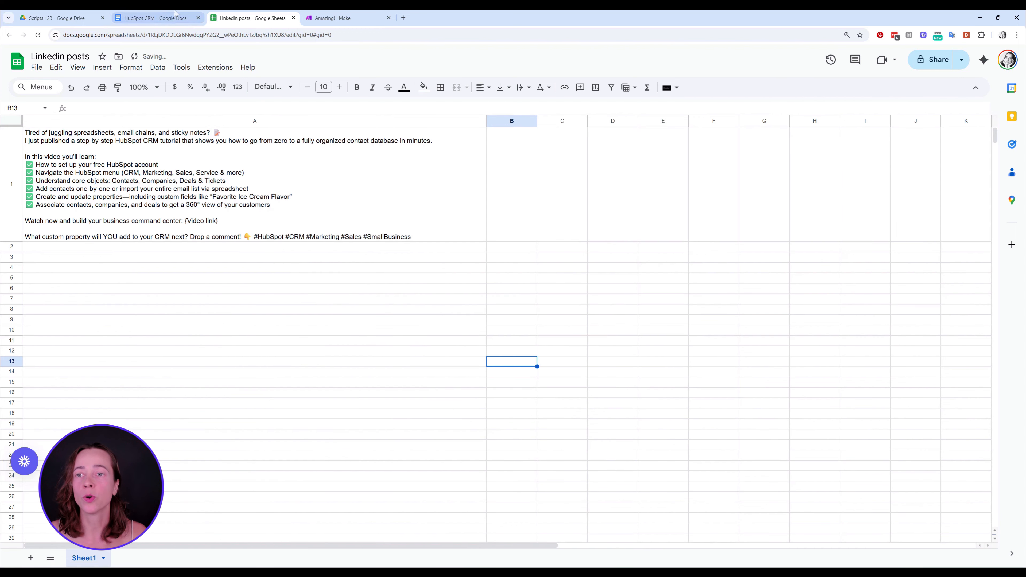
# Run the Amazing! scenario once in Make and check row 2 of the Linkedin posts spreadsheet for the generated post
pyautogui.click(334, 19)
pyautogui.click(344, 541)
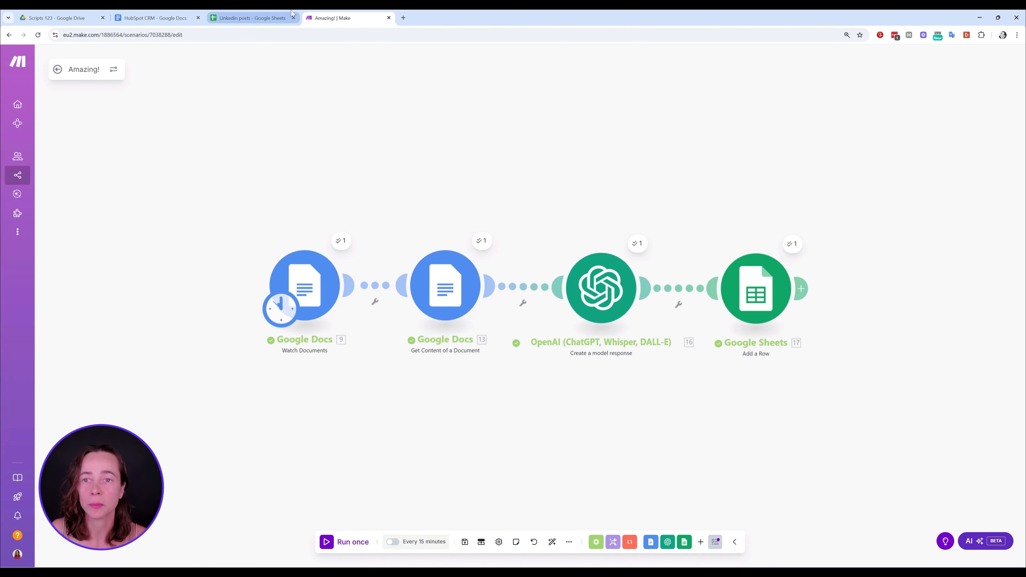
pyautogui.click(251, 18)
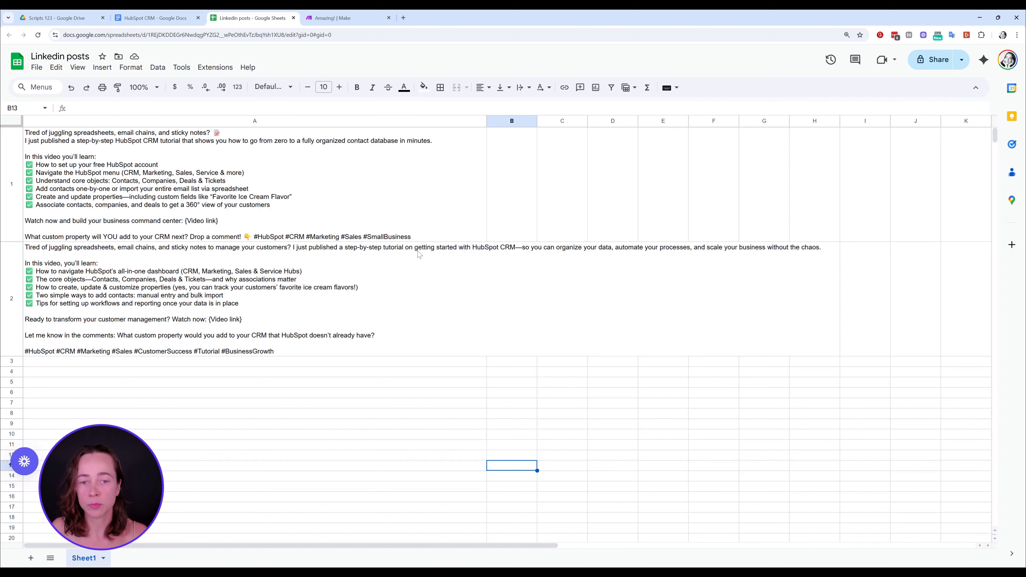
pyautogui.click(350, 269)
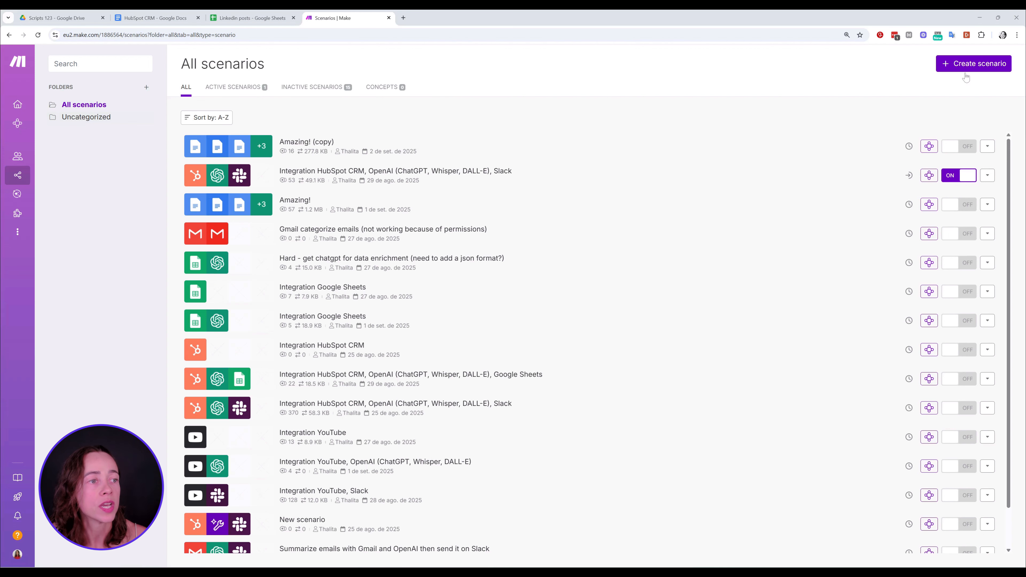
# Create a new Make scenario and add the Google Docs Watch Documents module as its trigger
pyautogui.click(973, 63)
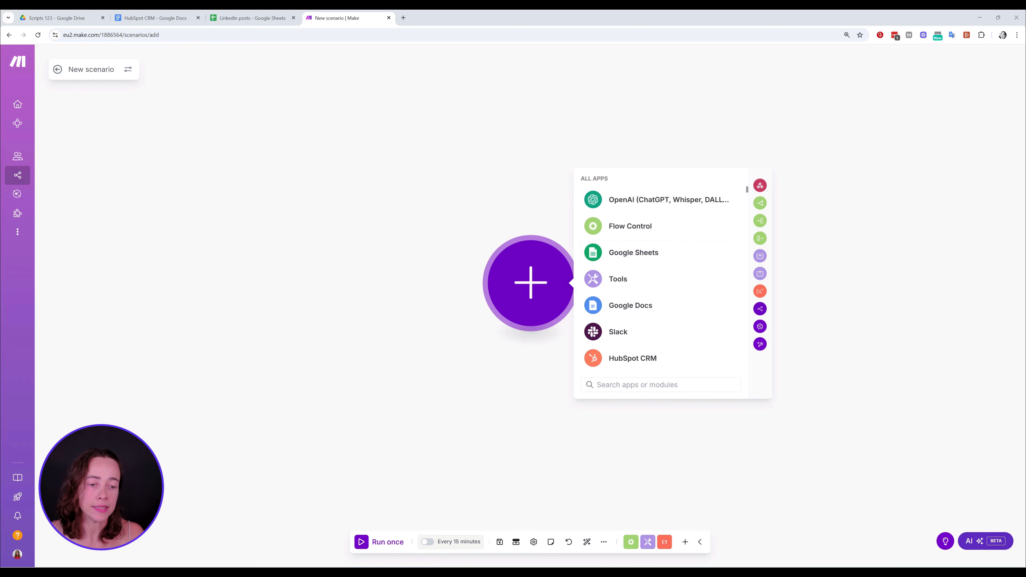
pyautogui.write('goog')
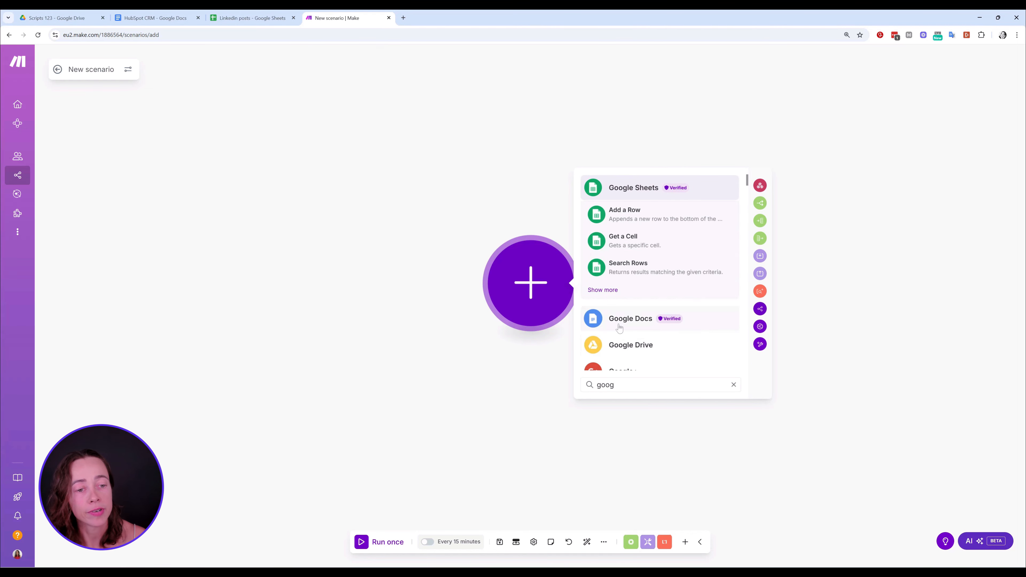
pyautogui.click(633, 319)
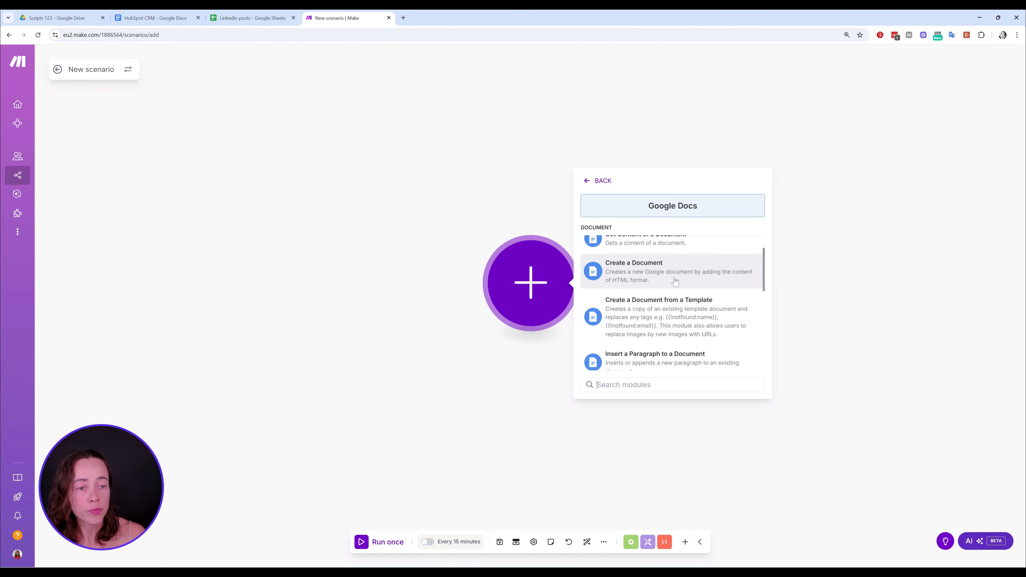
pyautogui.scroll(-6, 675, 281)
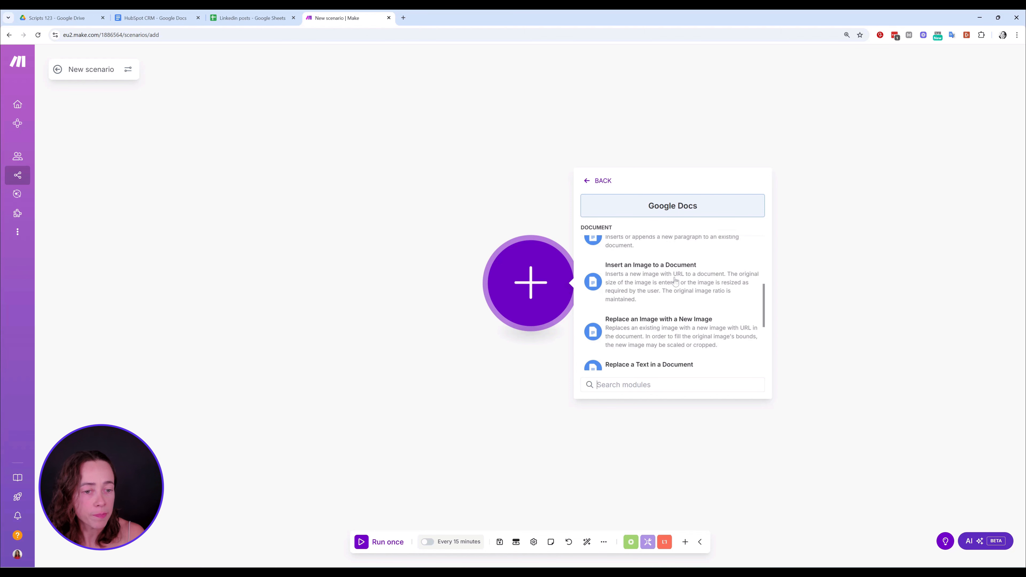
pyautogui.scroll(6, 674, 281)
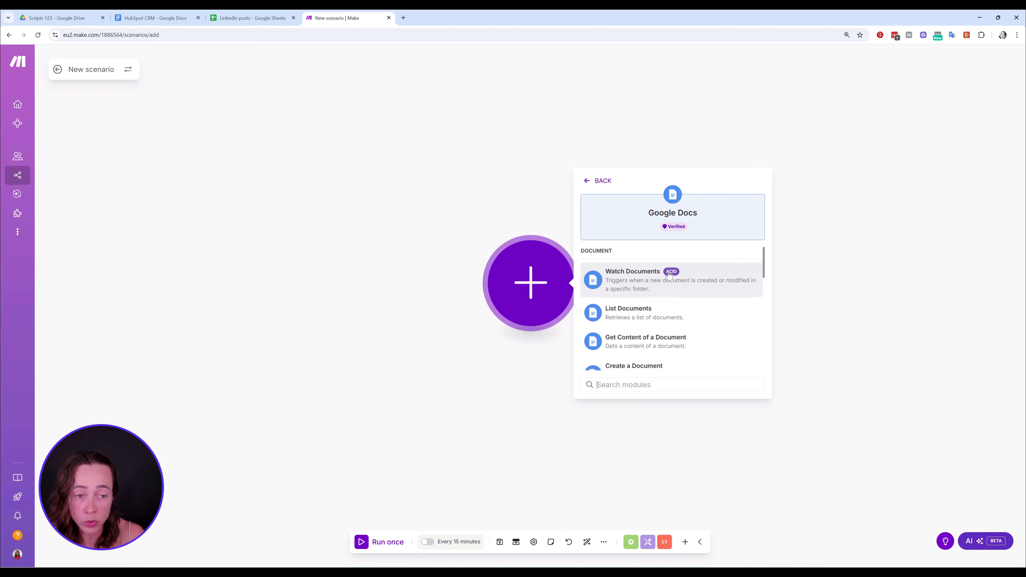
pyautogui.scroll(-3, 688, 277)
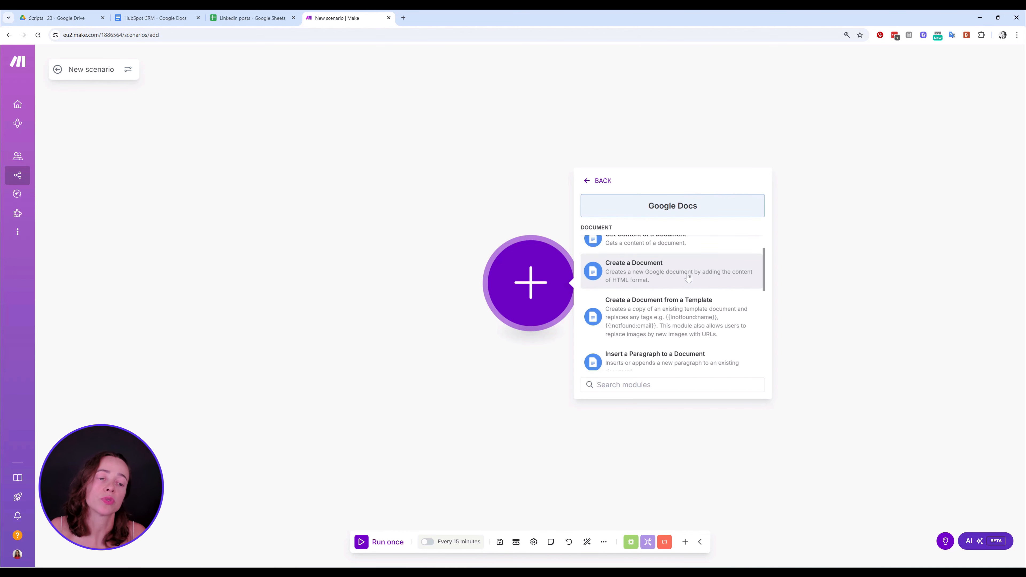
pyautogui.scroll(-5, 687, 277)
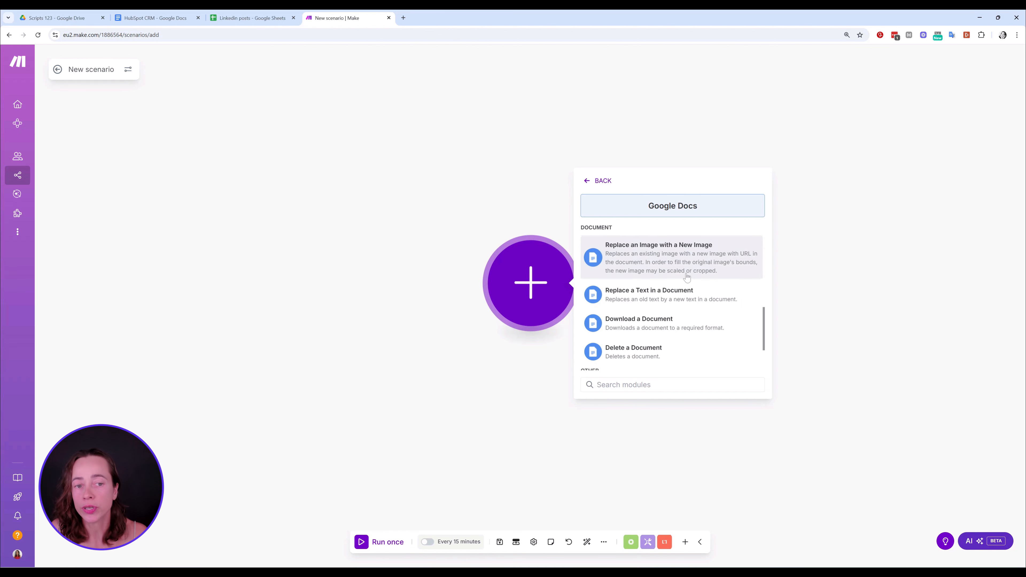
pyautogui.scroll(-3, 685, 299)
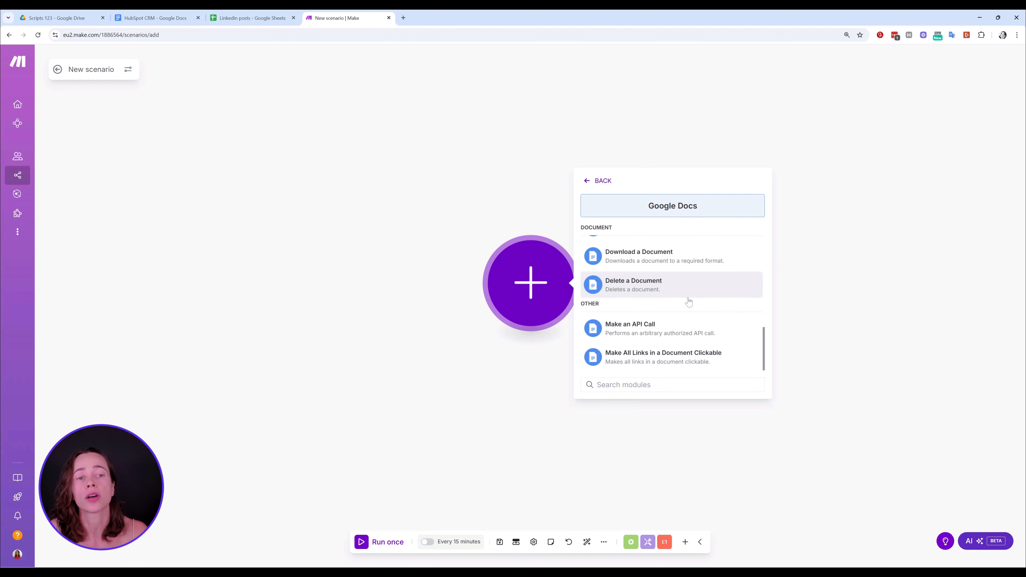
pyautogui.scroll(5, 688, 299)
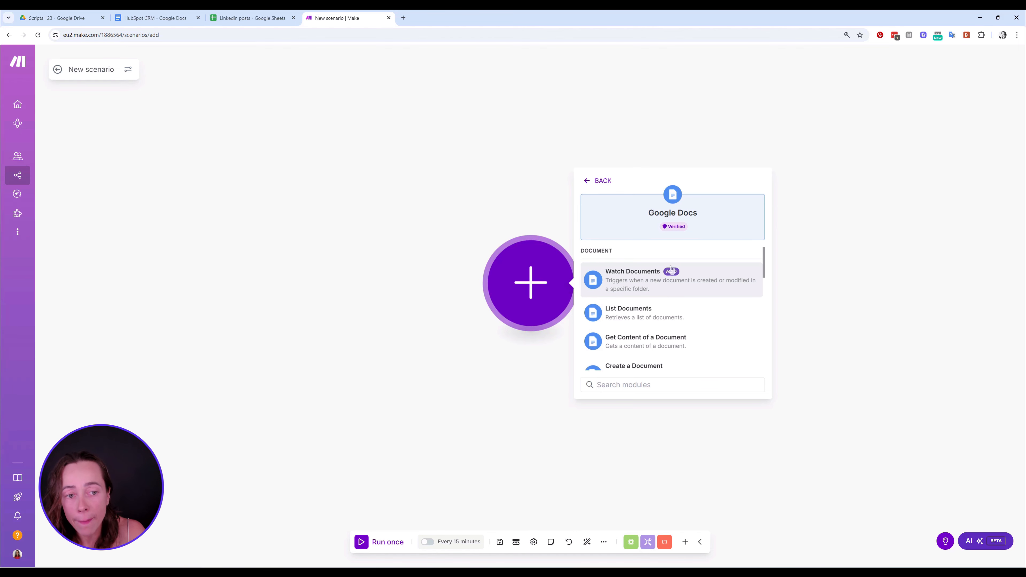
pyautogui.click(646, 278)
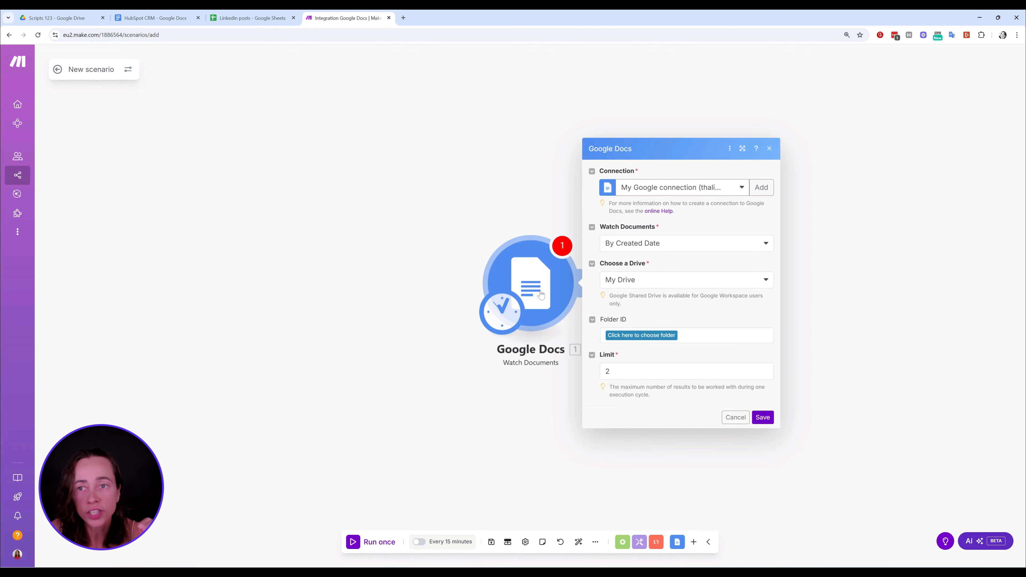
# Check the contents of the Scripts 123 folder in Google Drive and return to the new scenario's trigger settings
pyautogui.click(83, 21)
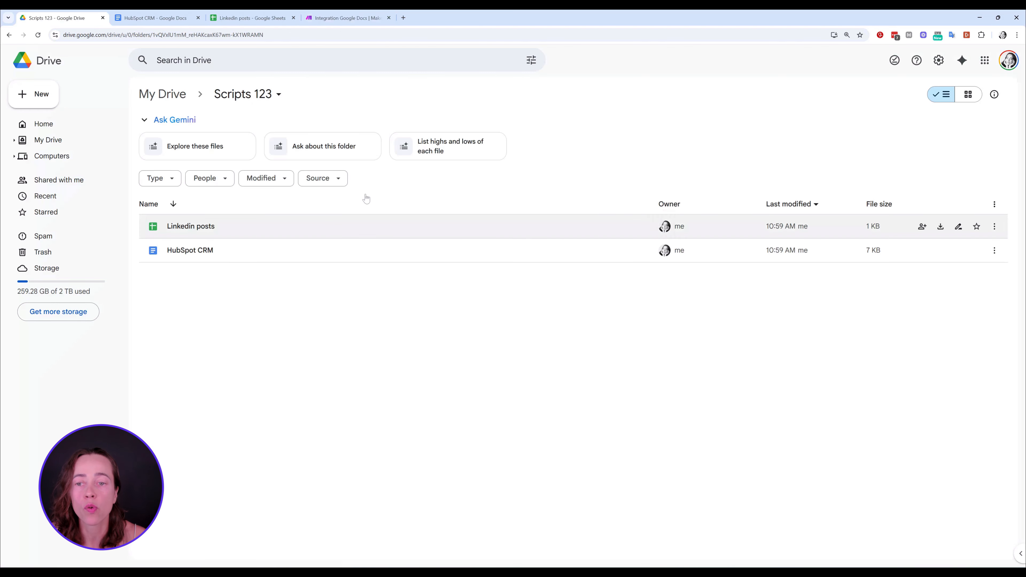
pyautogui.click(345, 18)
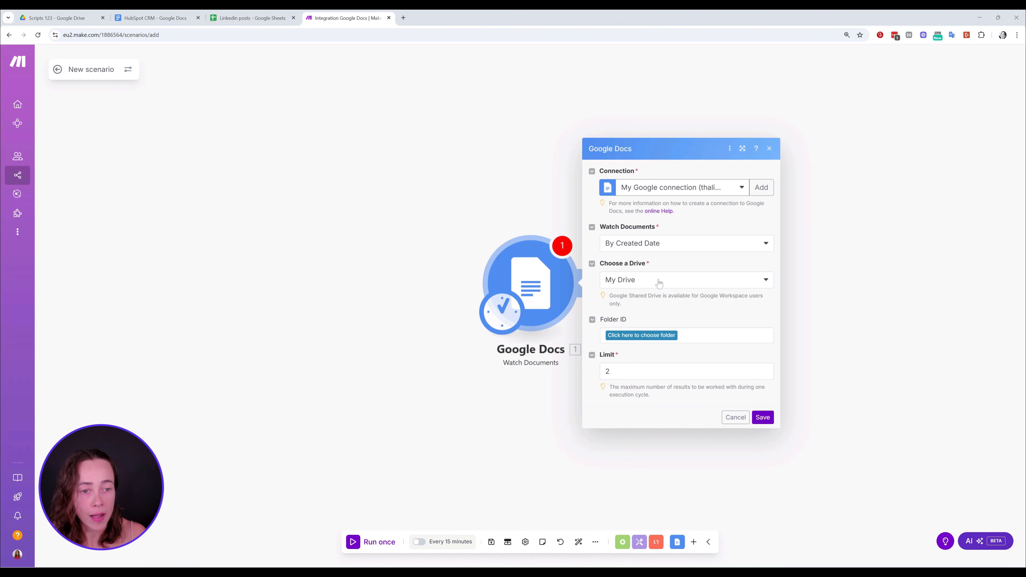
# Set the Watch Documents trigger to the Scripts 123 folder in My Drive, and save it to start from now on
pyautogui.click(672, 281)
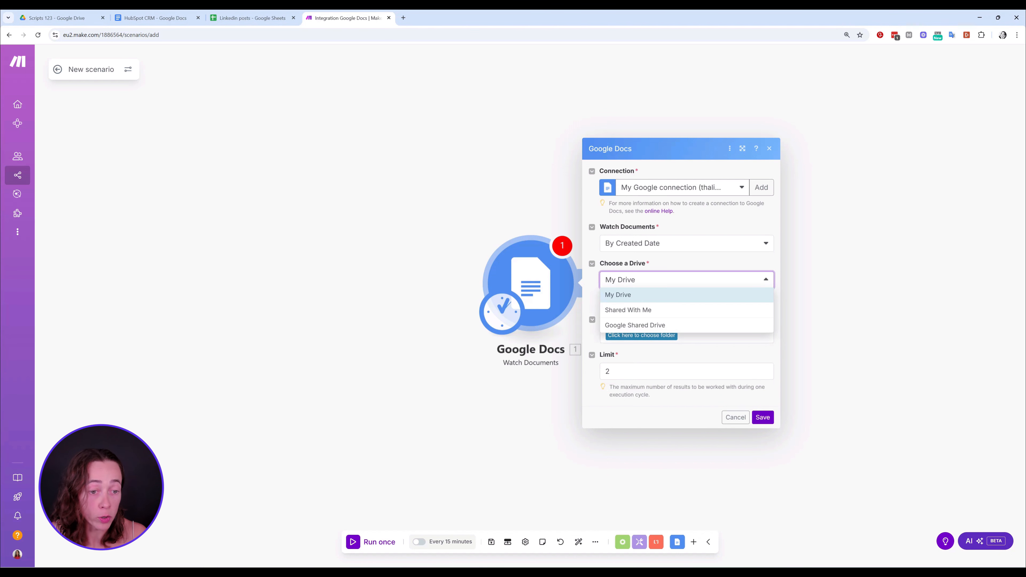
pyautogui.click(708, 282)
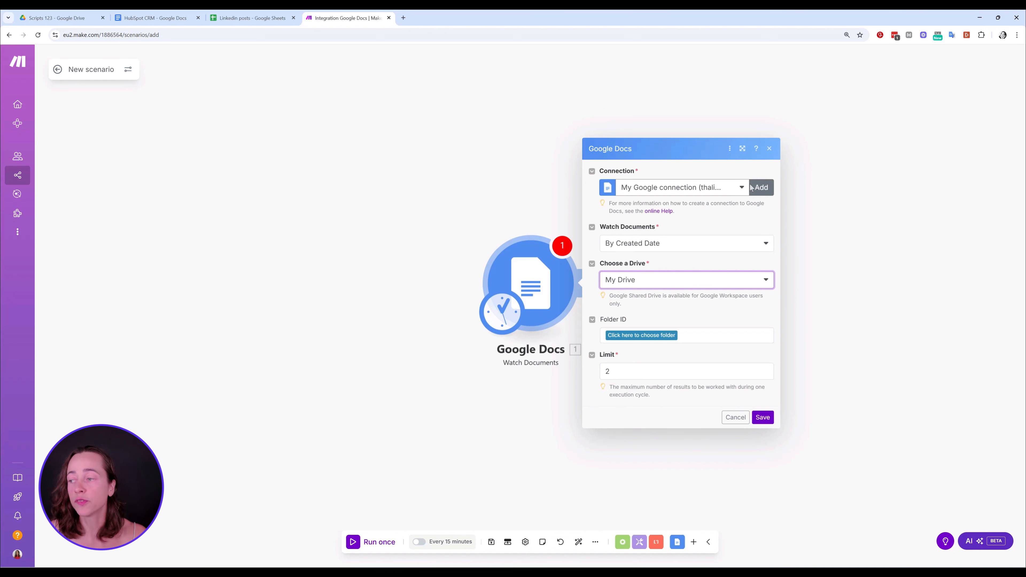
pyautogui.click(661, 334)
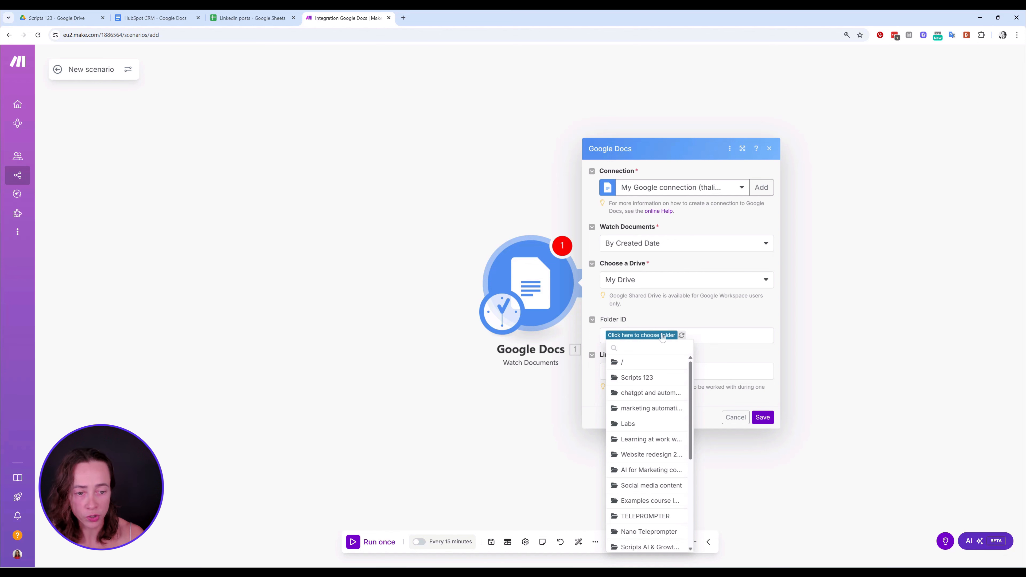
pyautogui.click(648, 377)
pyautogui.click(762, 418)
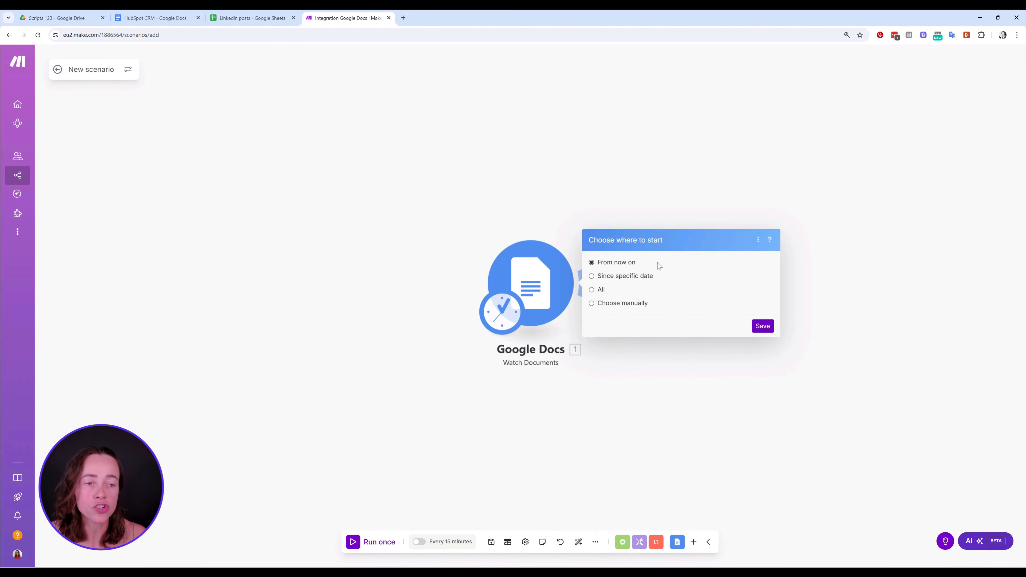
pyautogui.click(766, 327)
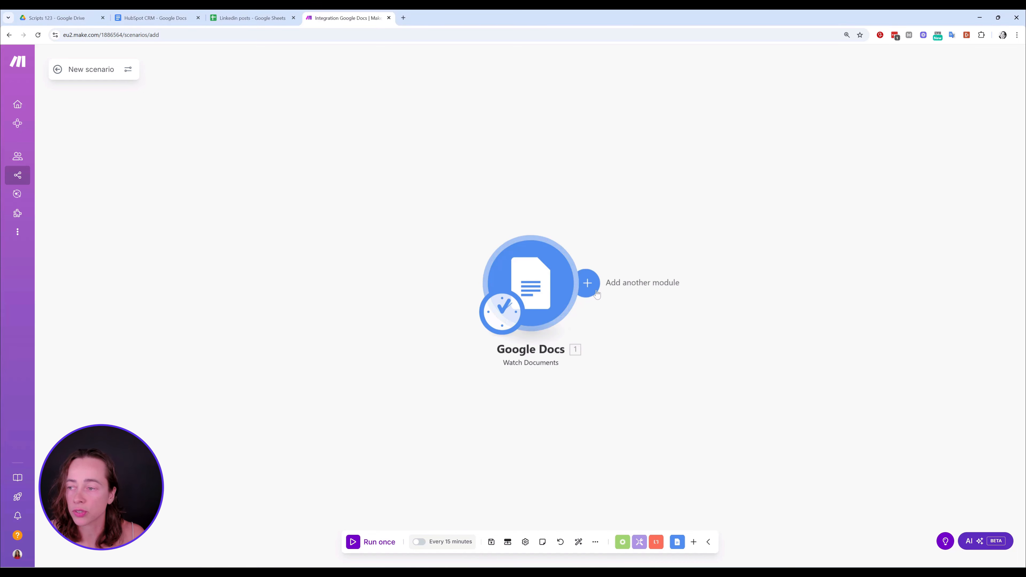
# Add the Google Docs Get Content of a Document module after the Watch Documents trigger
pyautogui.click(588, 283)
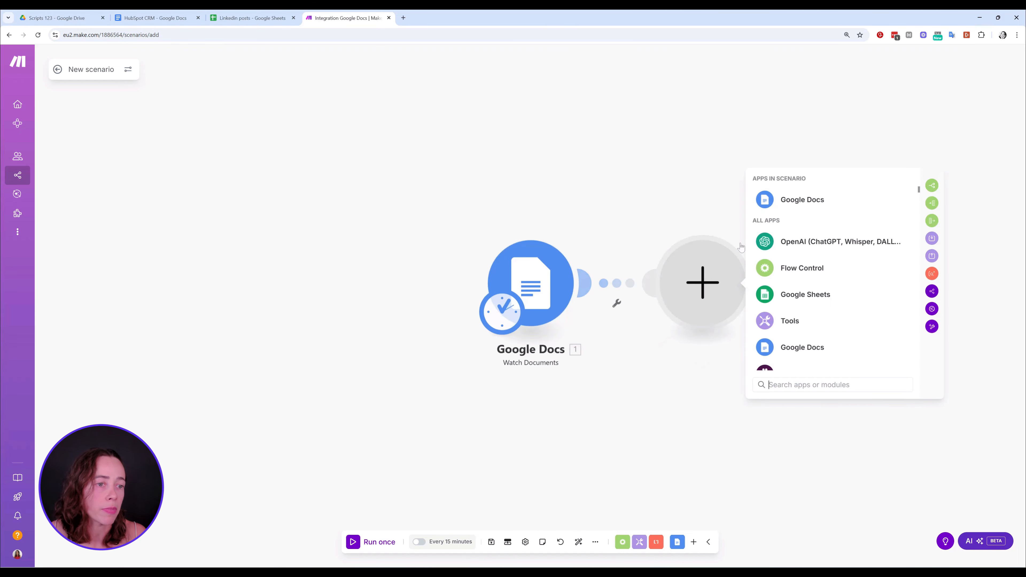
pyautogui.click(809, 205)
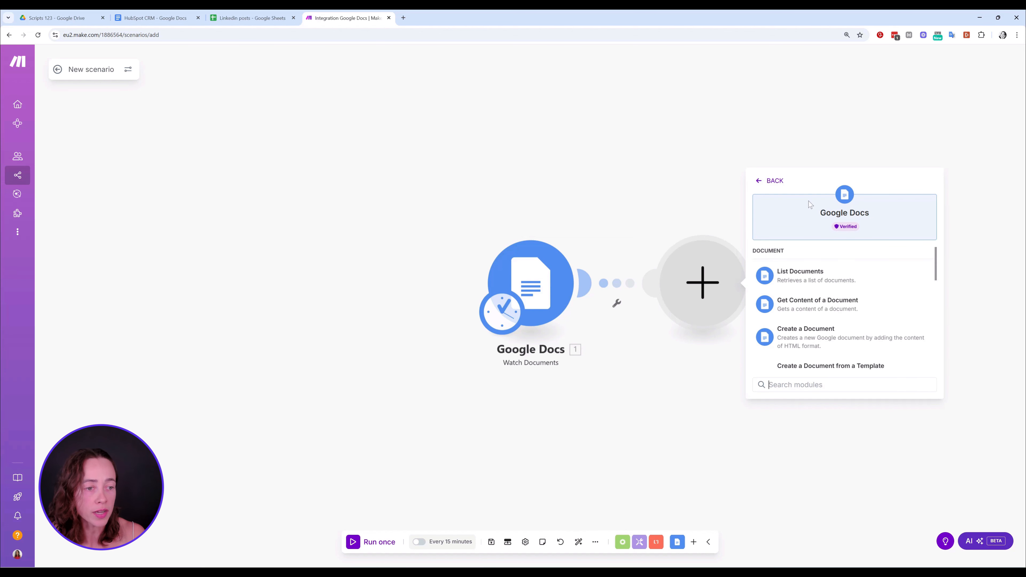
pyautogui.click(832, 310)
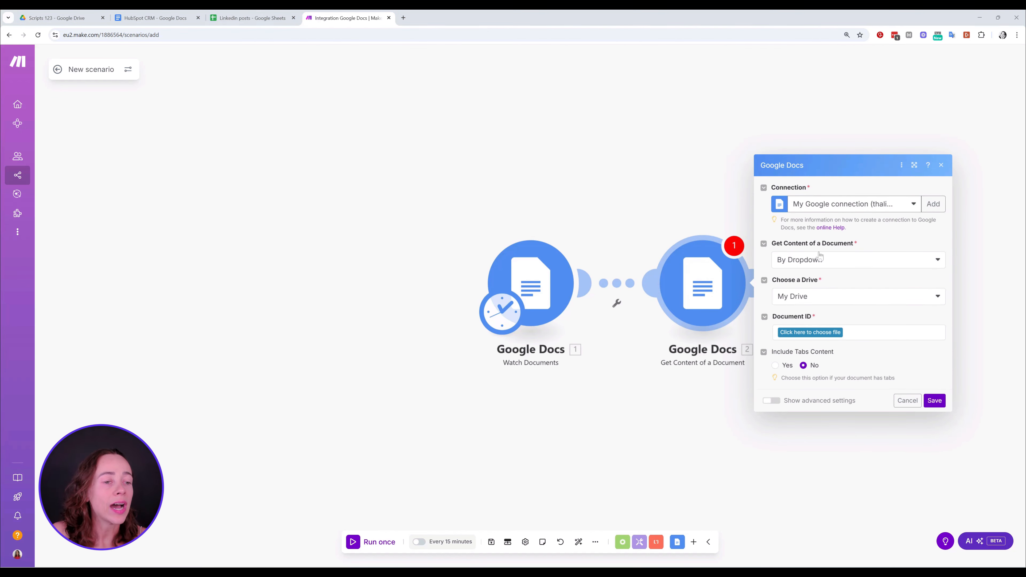
# Set Get Content of a Document to By Mapping, map the Document ID from Watch Documents, and save the module
pyautogui.click(842, 260)
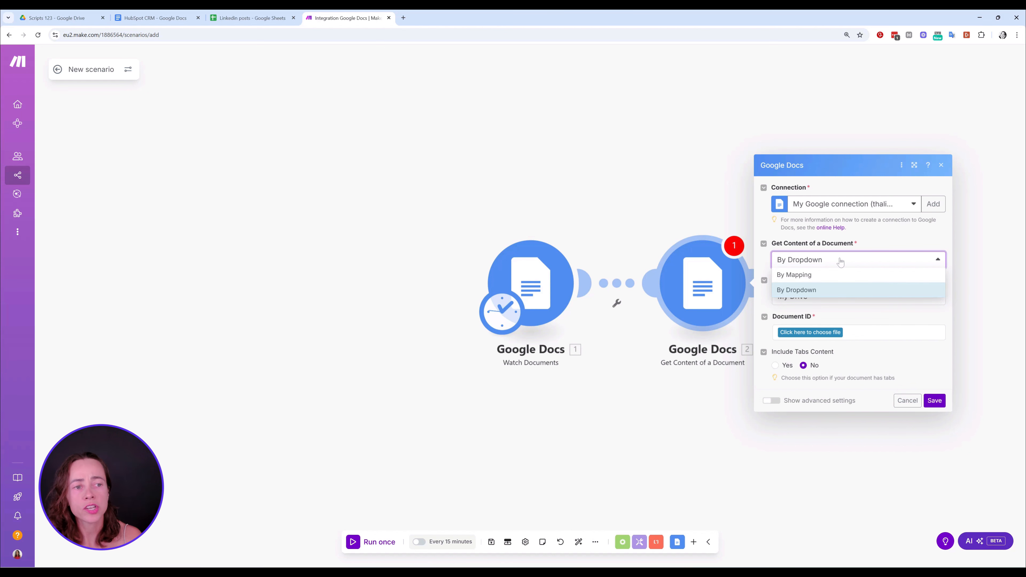
pyautogui.click(813, 291)
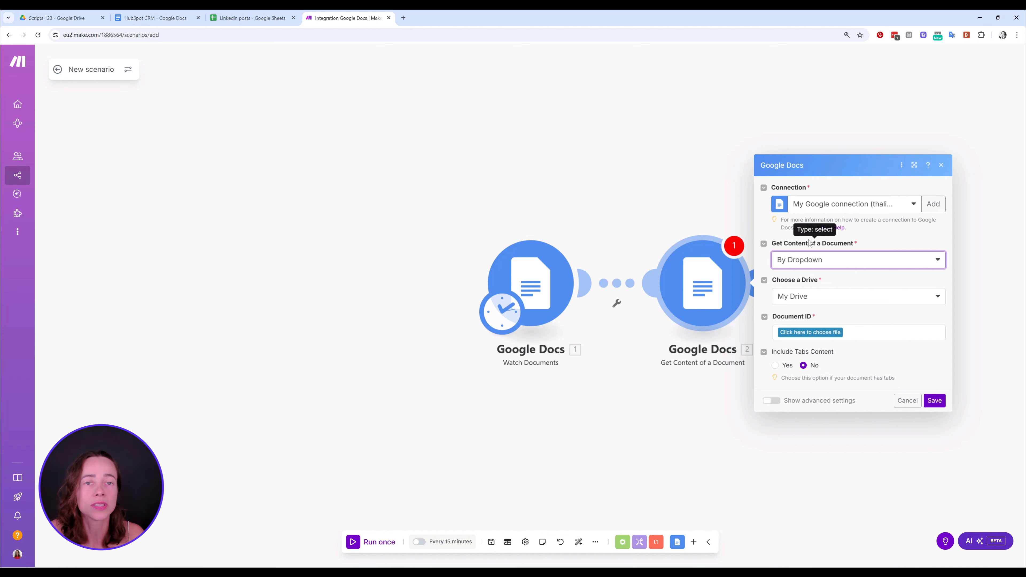
pyautogui.click(823, 260)
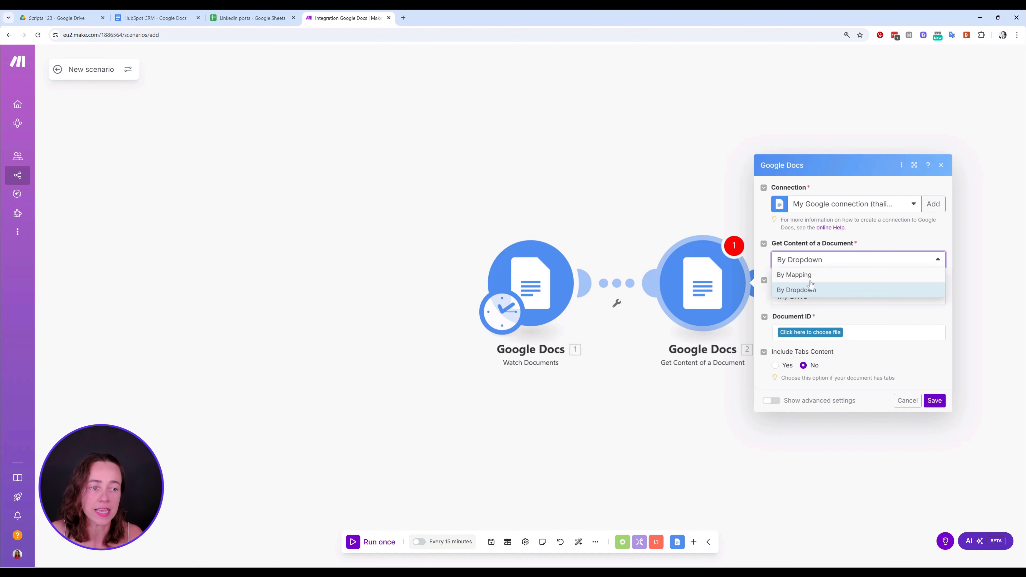
pyautogui.click(810, 279)
pyautogui.click(814, 304)
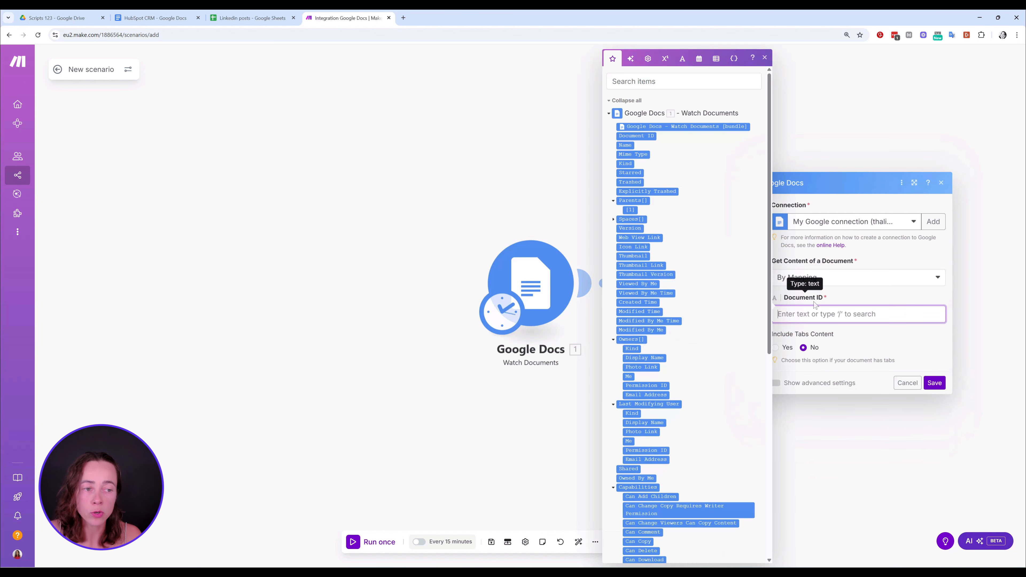
pyautogui.click(648, 137)
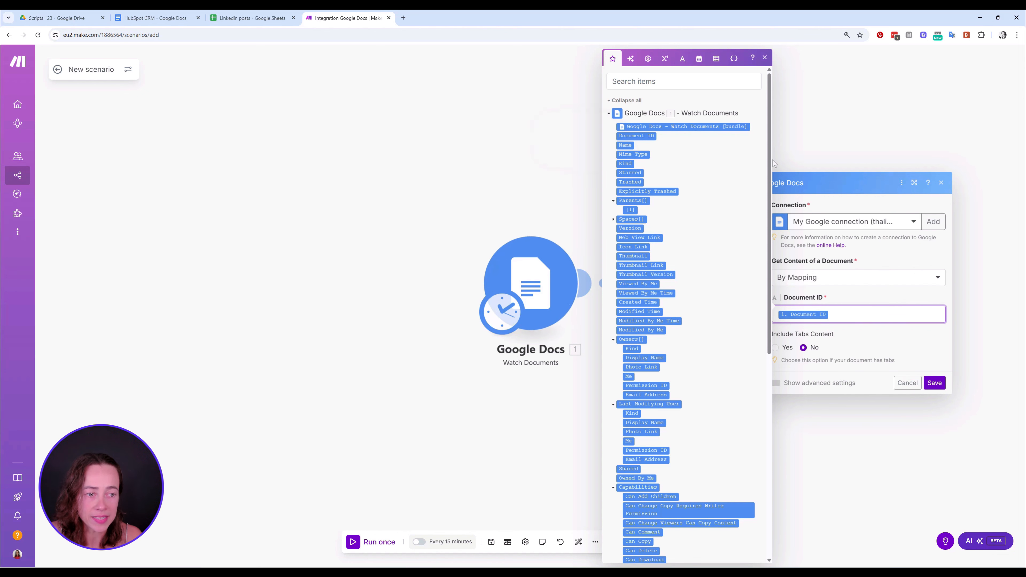
pyautogui.click(764, 59)
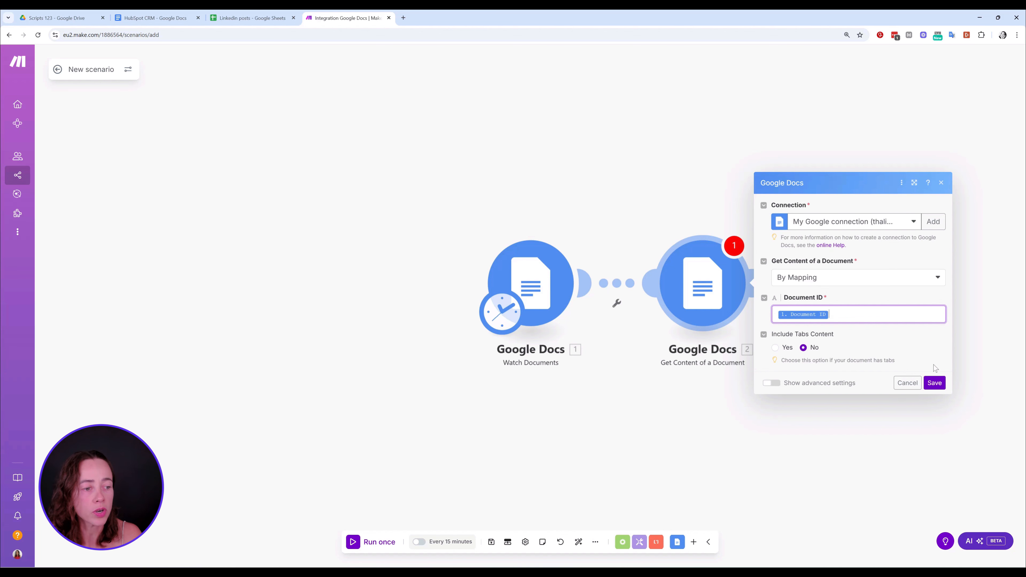
pyautogui.click(934, 383)
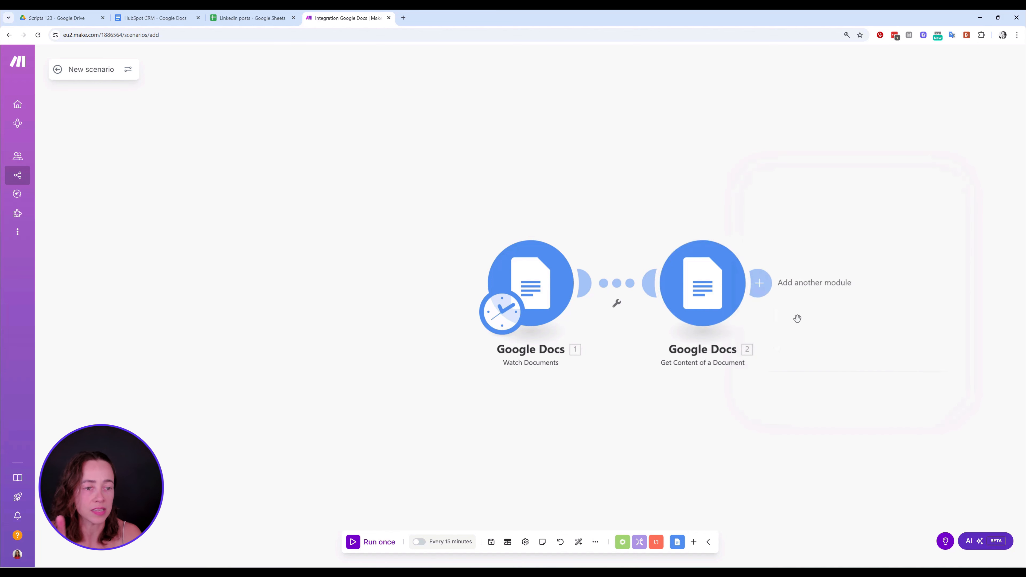
# Add the OpenAI Create a model response module after Get Content of a Document and select the o4-mini (system) model
pyautogui.click(766, 284)
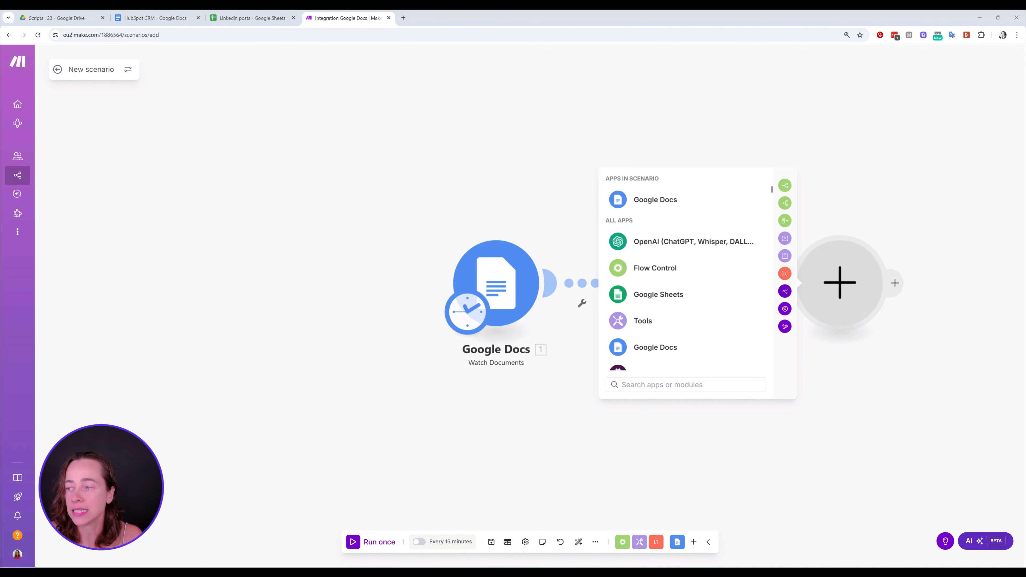
pyautogui.click(698, 241)
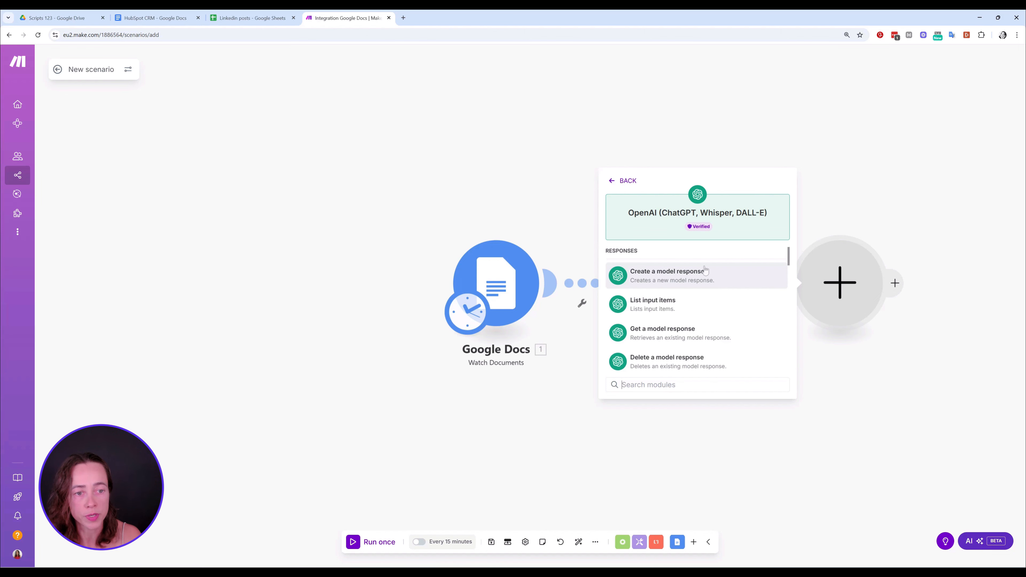
pyautogui.click(700, 275)
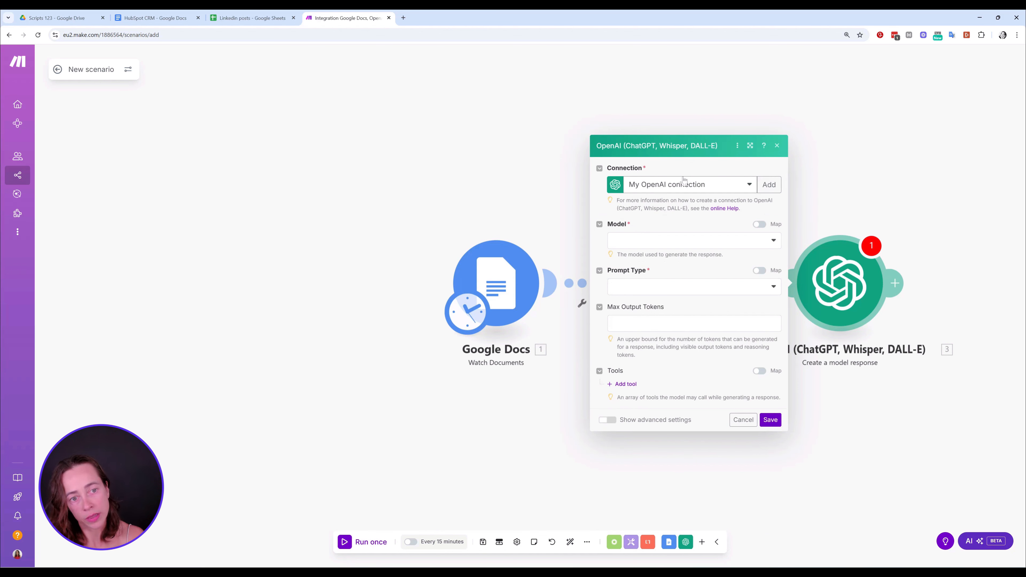
pyautogui.click(674, 242)
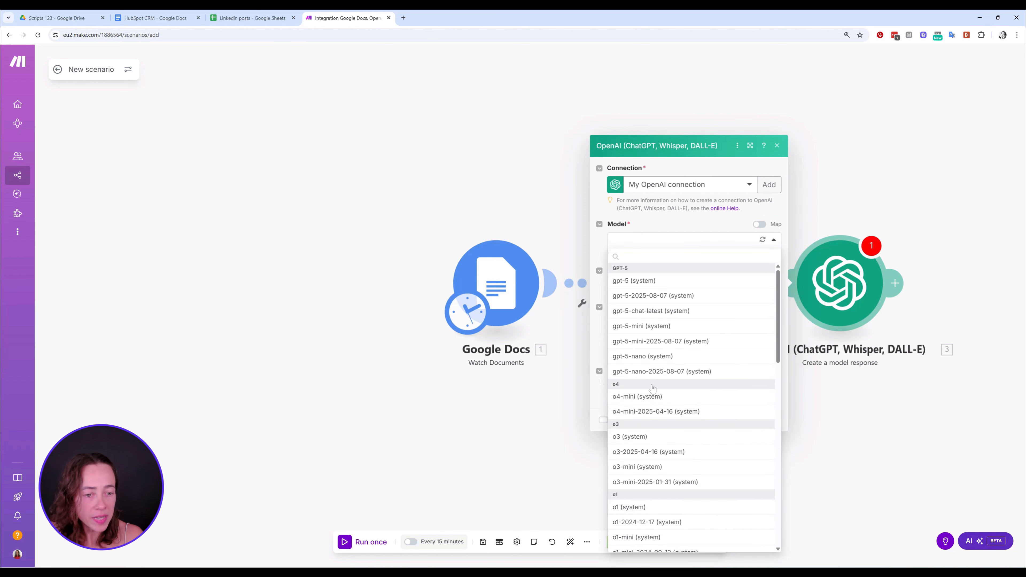
pyautogui.click(646, 401)
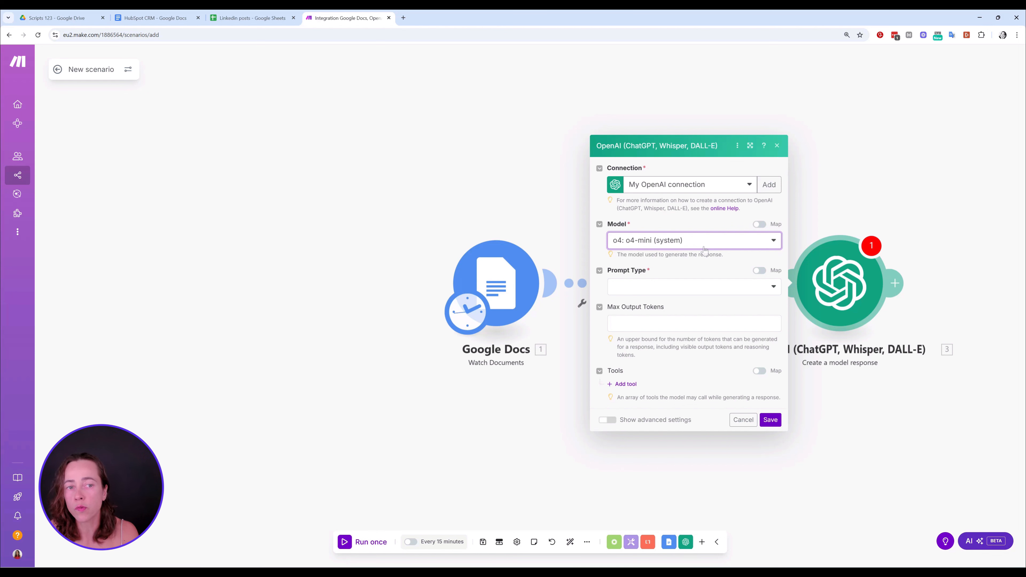
pyautogui.click(703, 243)
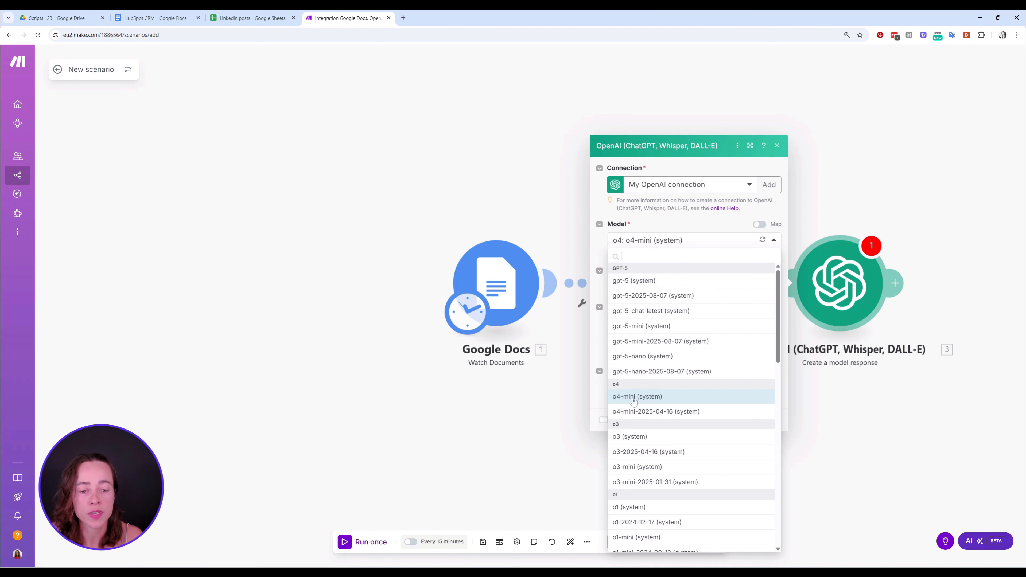
pyautogui.click(690, 400)
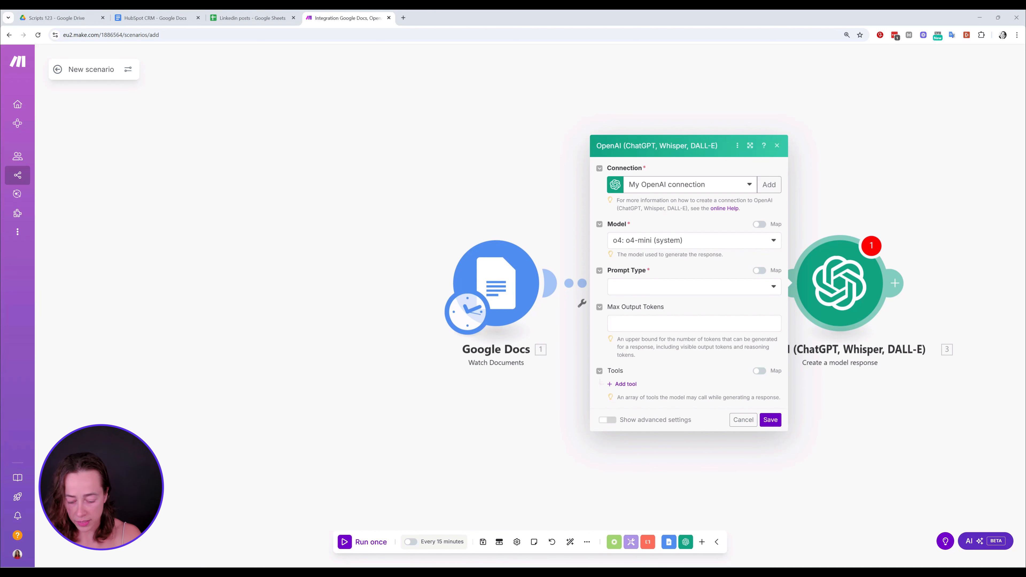
# Set the prompt type to Text prompt, paste the prepared LinkedIn post prompt with its example post, and correct the misspelled "Linkkedin" to "Linkedin"
pyautogui.click(647, 288)
pyautogui.click(653, 301)
pyautogui.click(653, 300)
pyautogui.hotkey('ctrl', 'v')
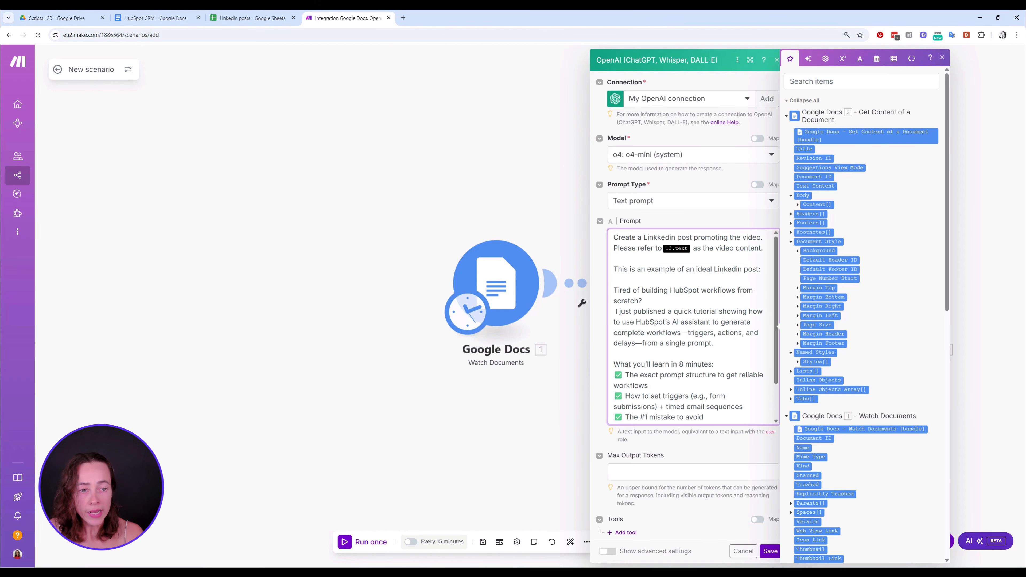
pyautogui.press('BackSpace')
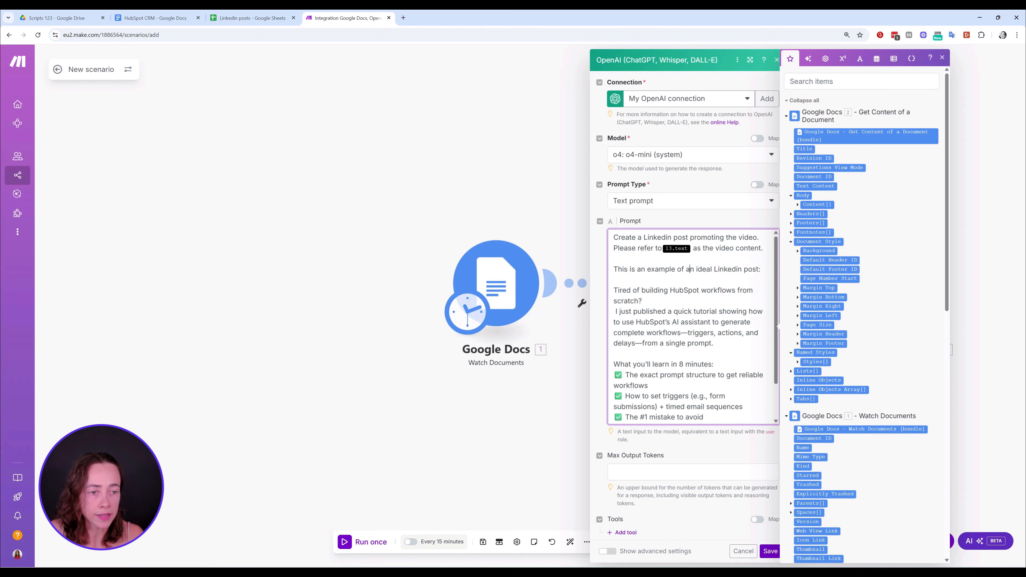
# Replace the 13.text variable after "Please refer to" in the prompt with Text Content from Get Content of a Document
pyautogui.press('BackSpace')
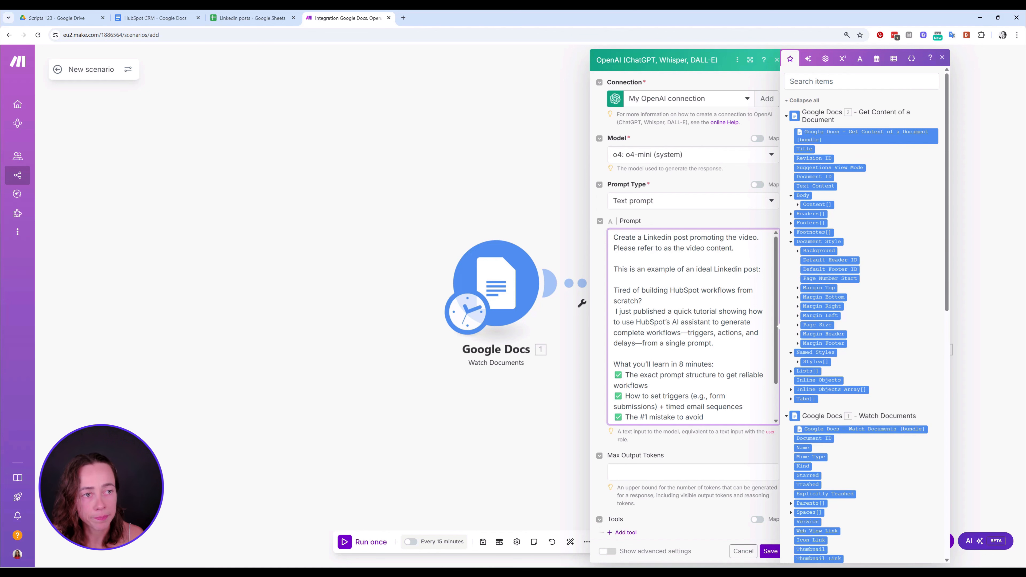
pyautogui.click(861, 81)
pyautogui.write('text')
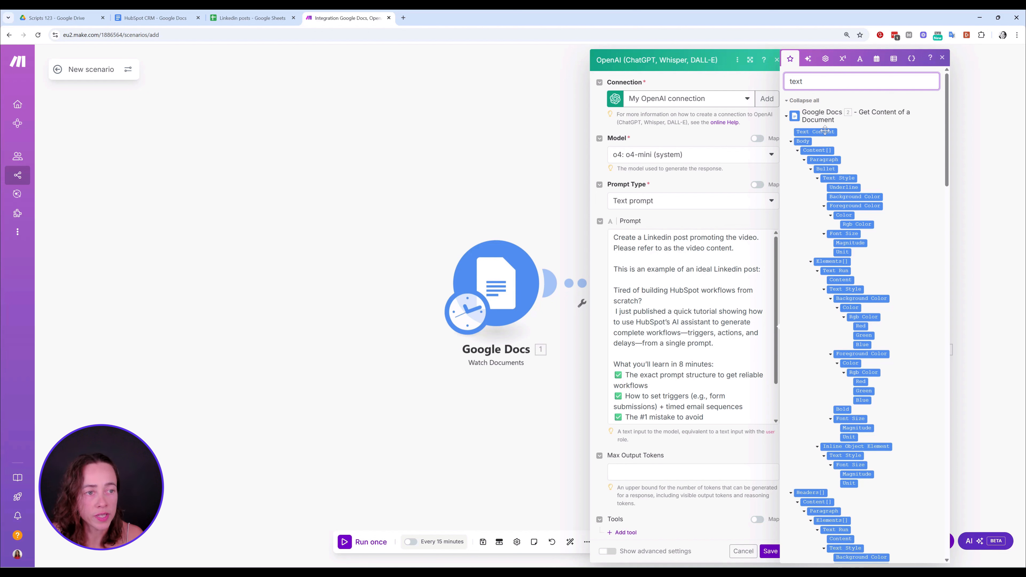
pyautogui.click(823, 132)
pyautogui.moveTo(823, 132); pyautogui.dragTo(665, 257)
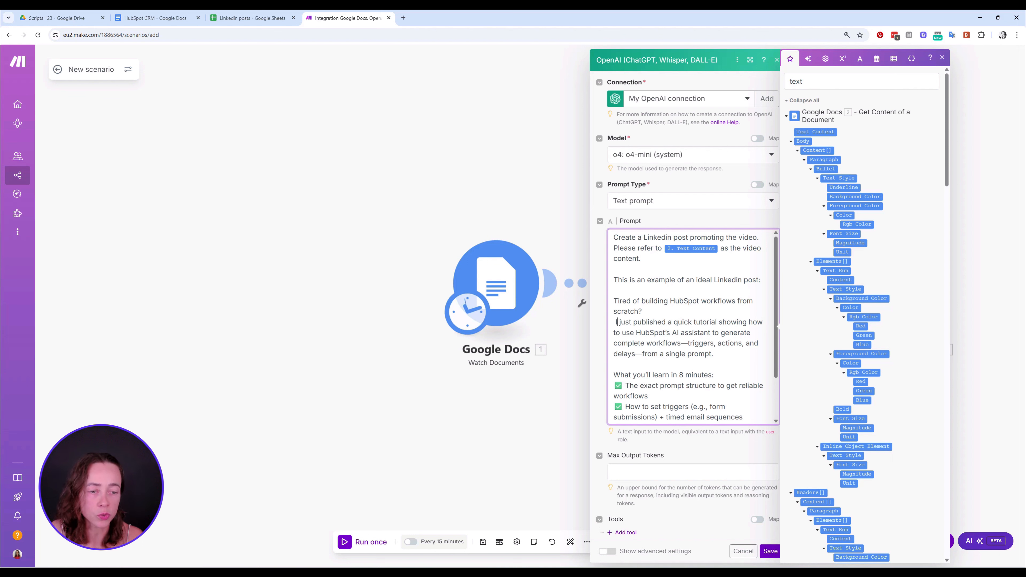
# Review the example post in the prompt and correct the placeholder on its last line to {Video link}
pyautogui.scroll(-2, 693, 328)
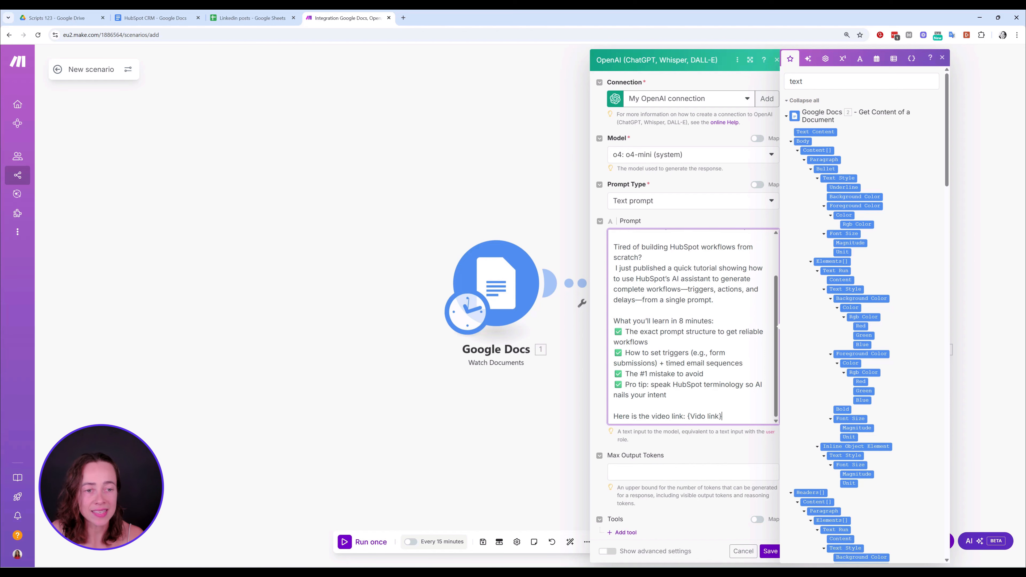
pyautogui.hotkey('ctrl', 'a')
pyautogui.scroll(2, 693, 328)
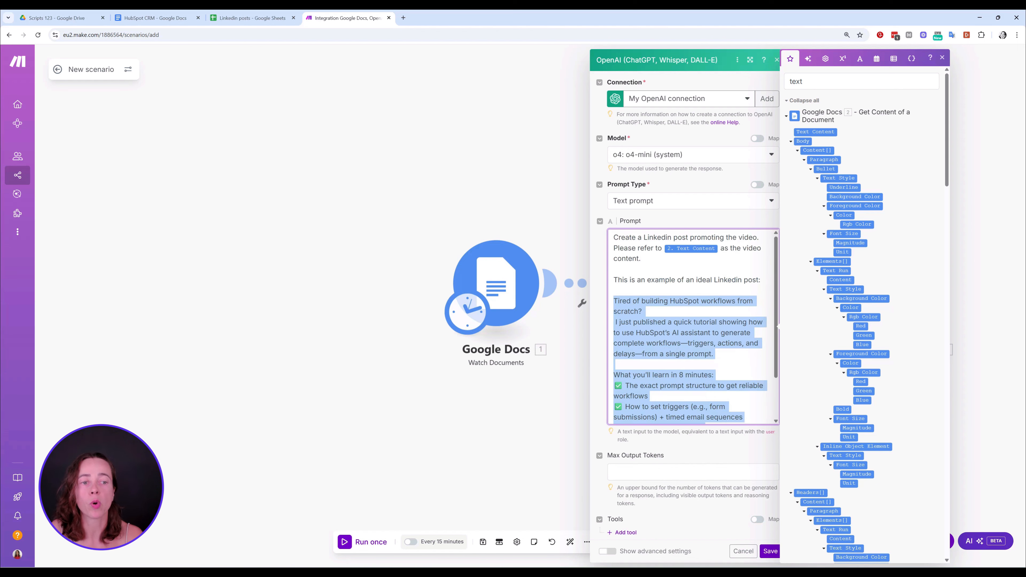
pyautogui.scroll(-2, 692, 328)
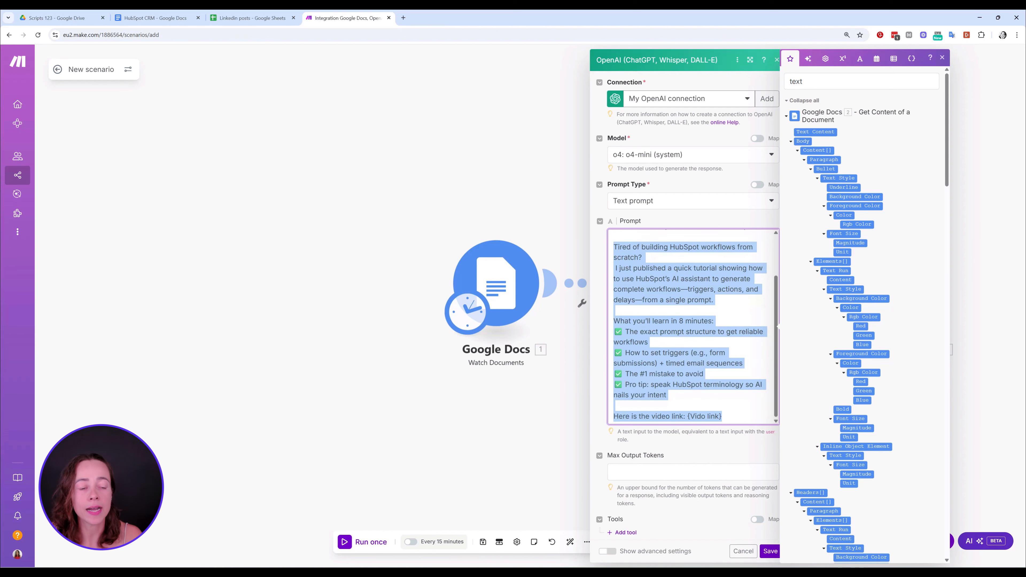
pyautogui.click(700, 416)
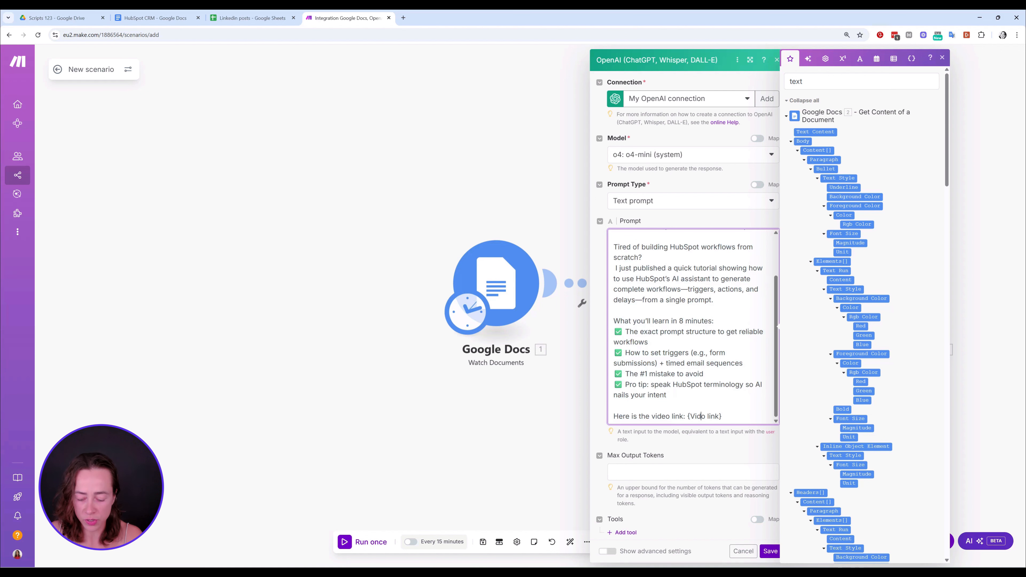
pyautogui.write('e')
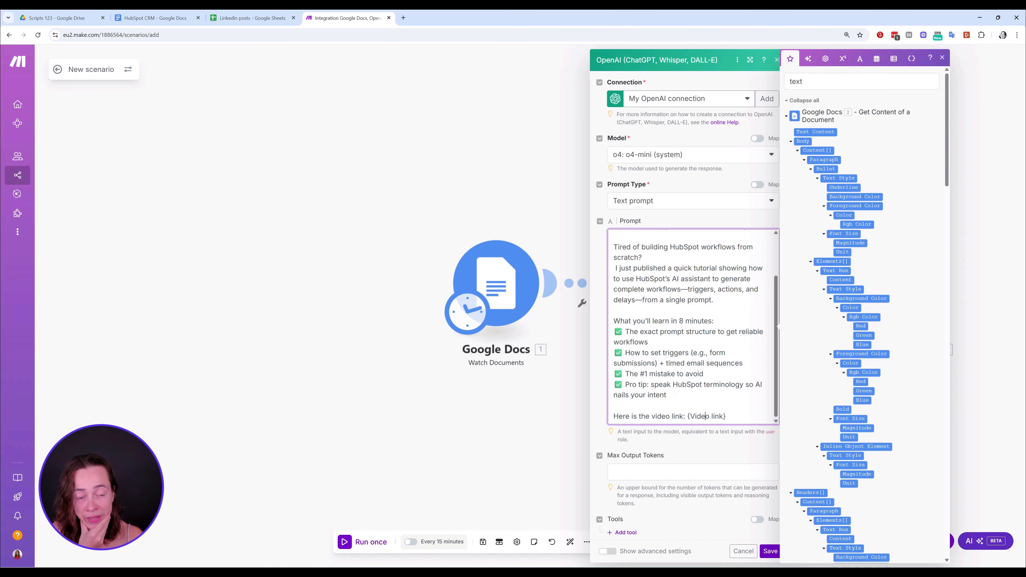
pyautogui.moveTo(726, 415); pyautogui.dragTo(613, 416)
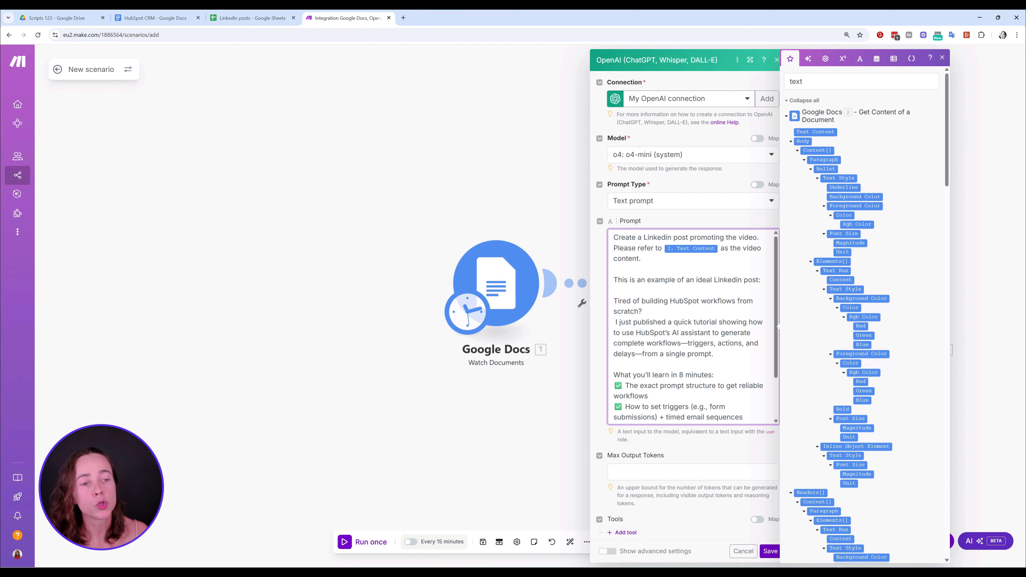
# Check the Document ID mapping in Get Content of a Document, and reopen the OpenAI prompt to review its Text Content variable
pyautogui.moveTo(692, 248)
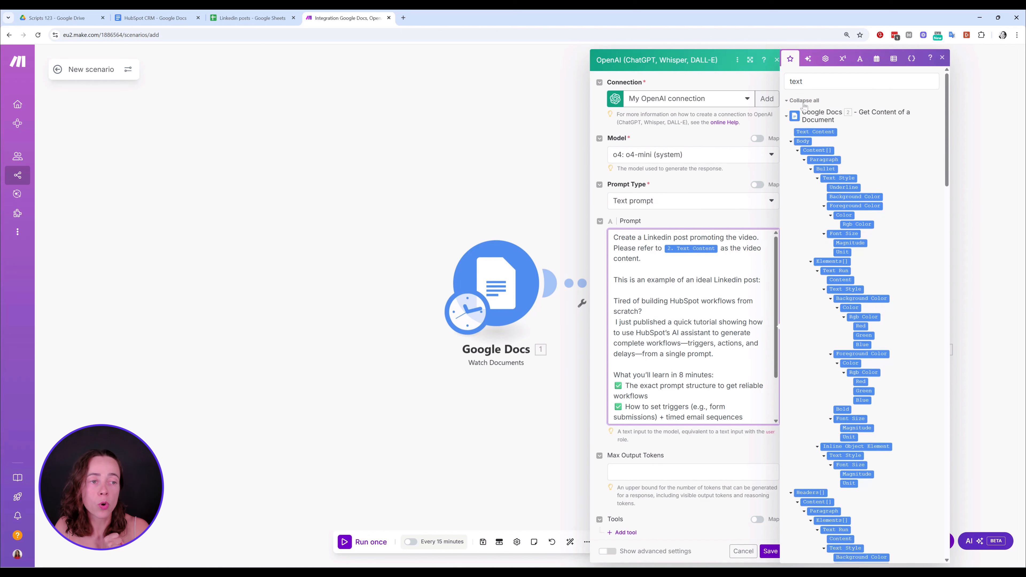
pyautogui.scroll(-3, 693, 327)
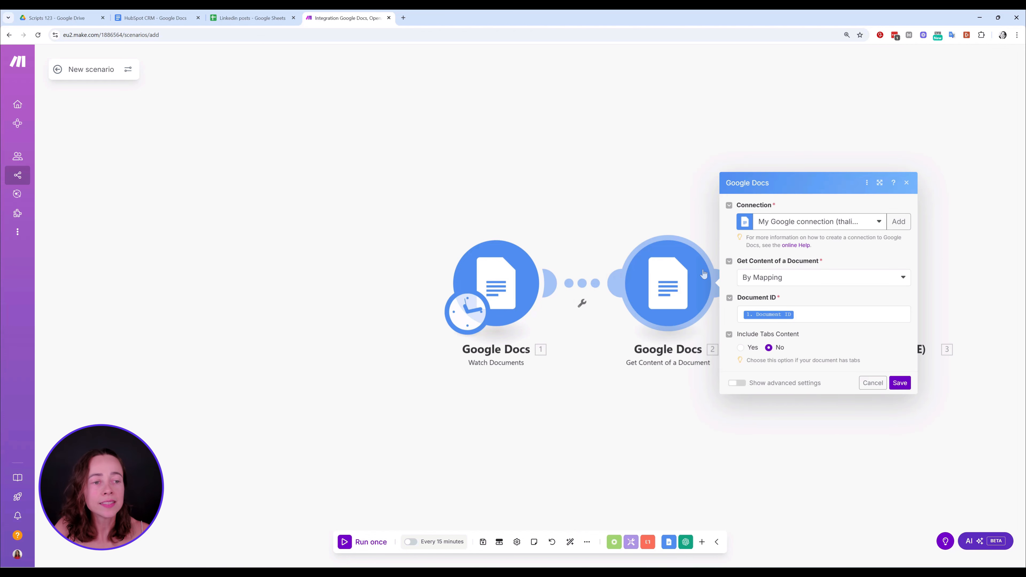
pyautogui.moveTo(640, 364); pyautogui.dragTo(676, 360)
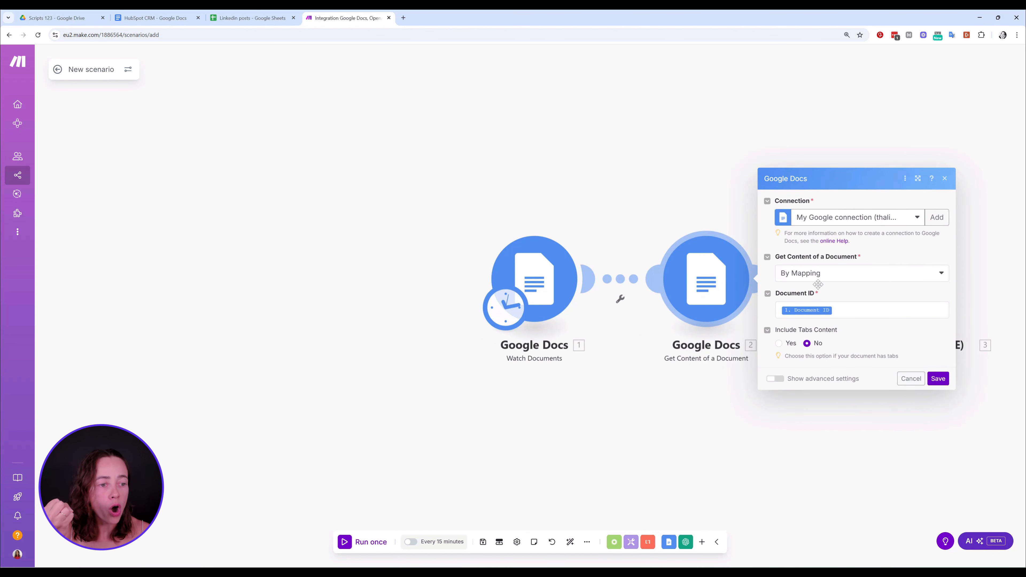
pyautogui.moveTo(820, 311)
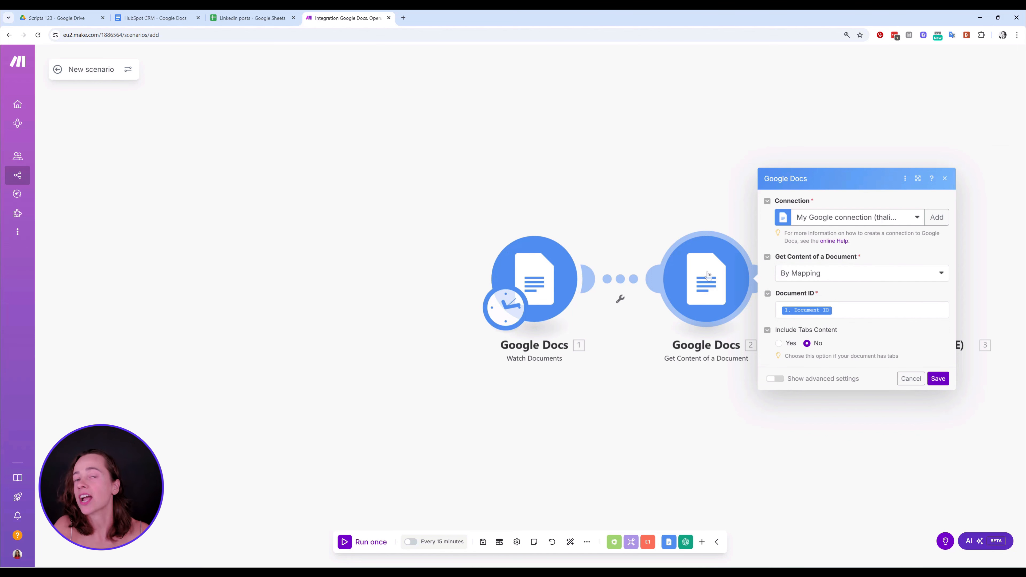
pyautogui.click(944, 179)
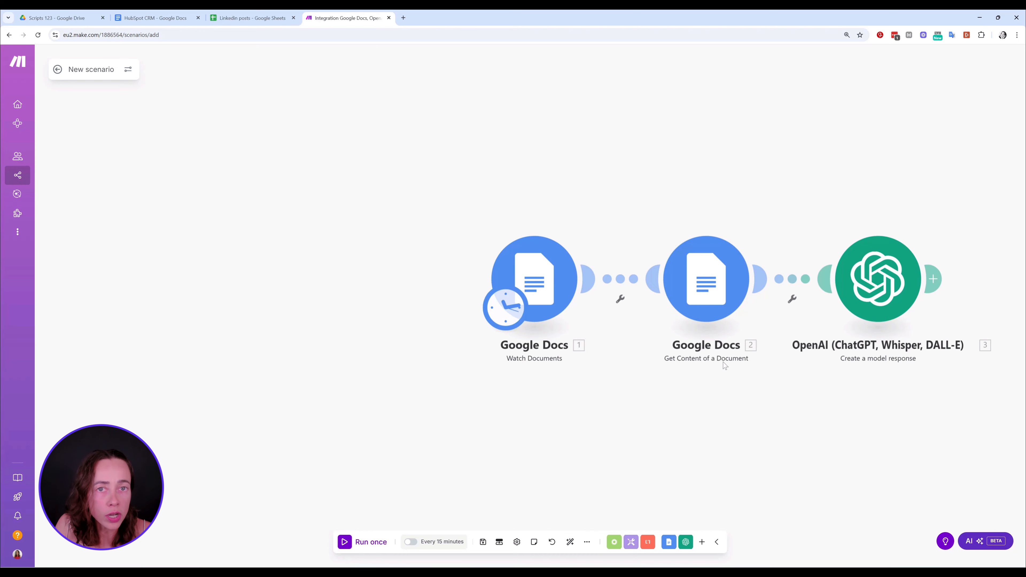
pyautogui.click(865, 281)
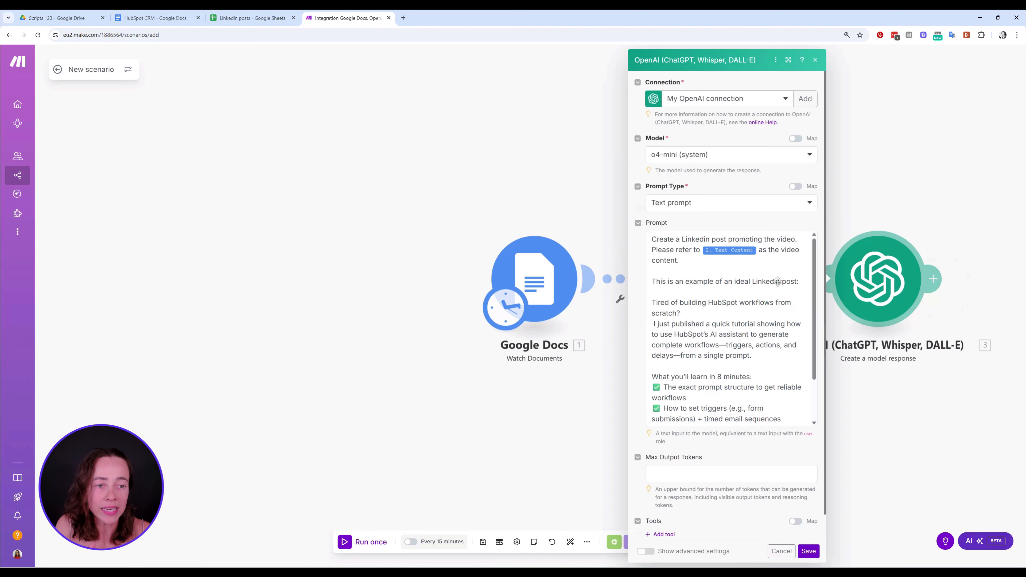
pyautogui.click(752, 254)
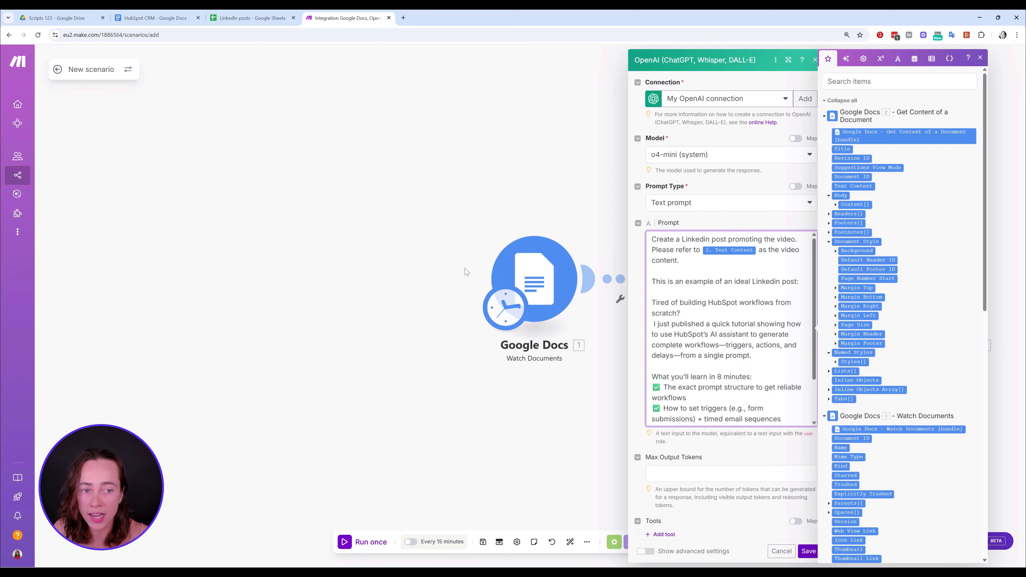
# Close and reopen the OpenAI module's settings to check the prompt, and save the module
pyautogui.click(814, 60)
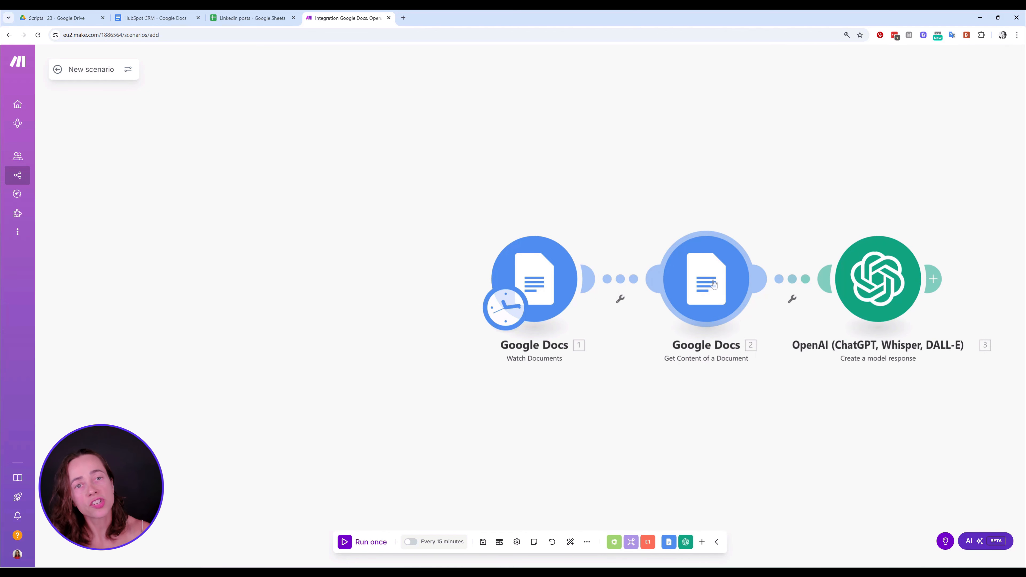
pyautogui.click(893, 282)
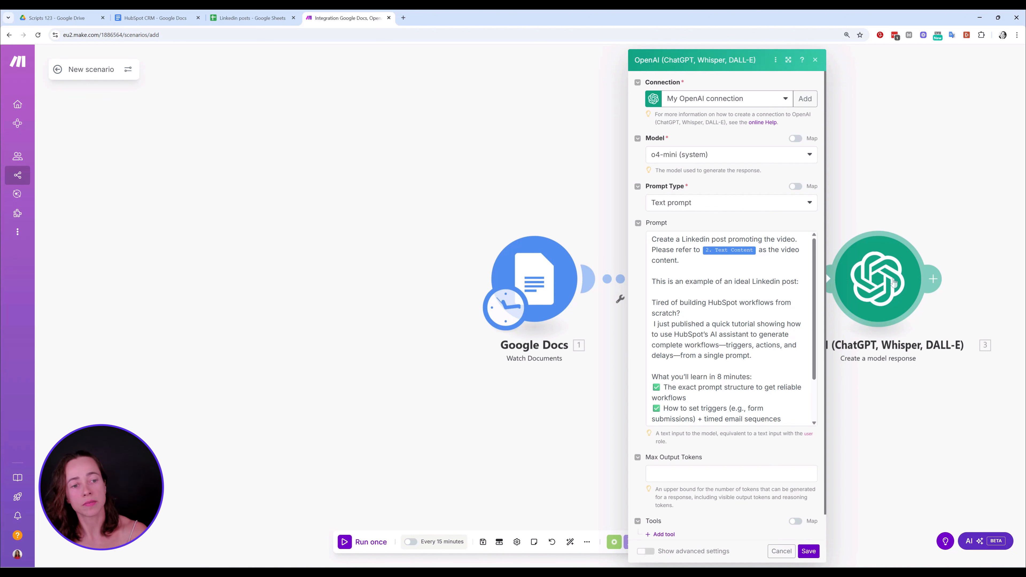
pyautogui.scroll(-2, 767, 344)
pyautogui.click(807, 551)
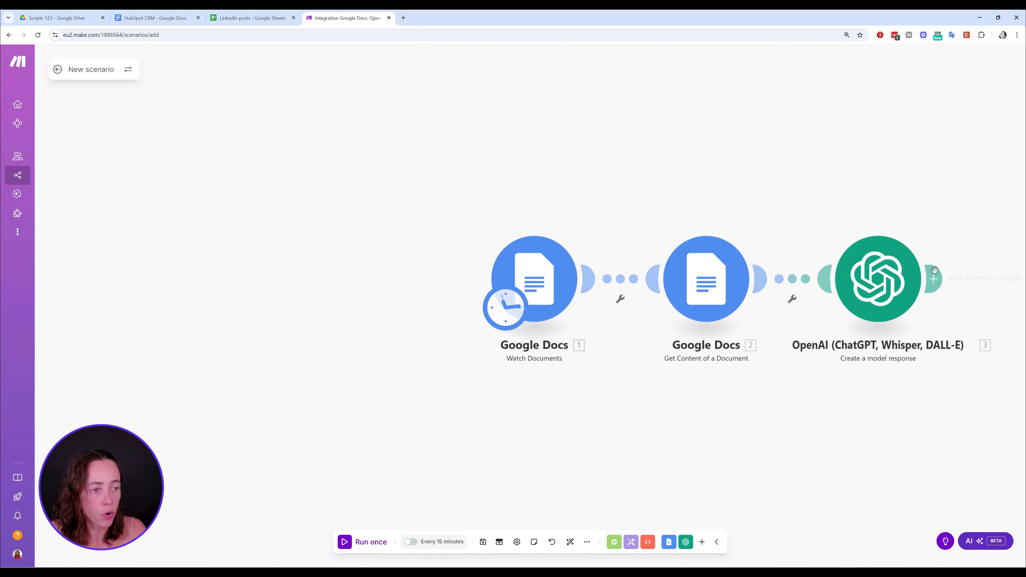
# Add a Google Sheets Add a Row module after the OpenAI module
pyautogui.click(933, 278)
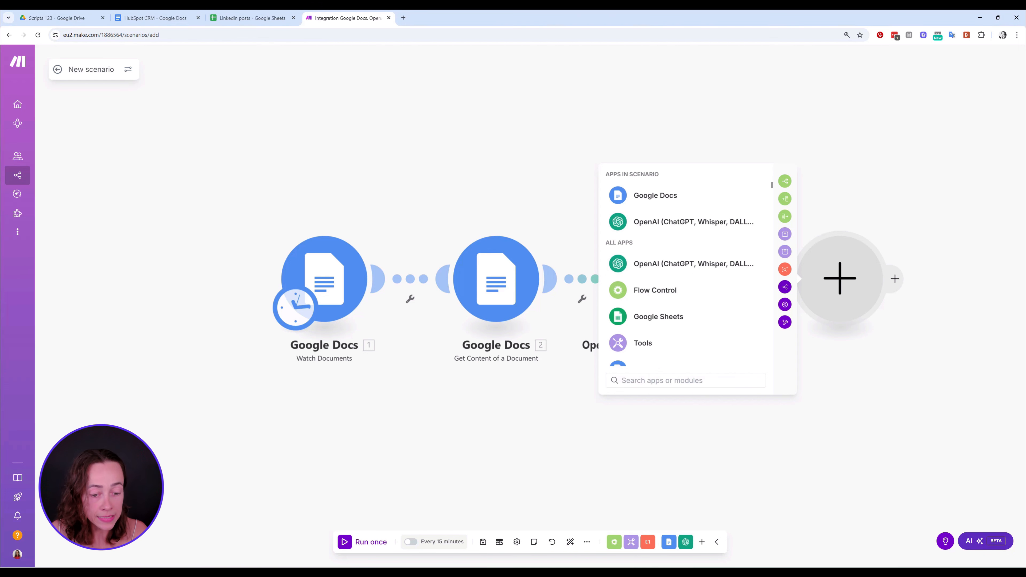
pyautogui.write('goog')
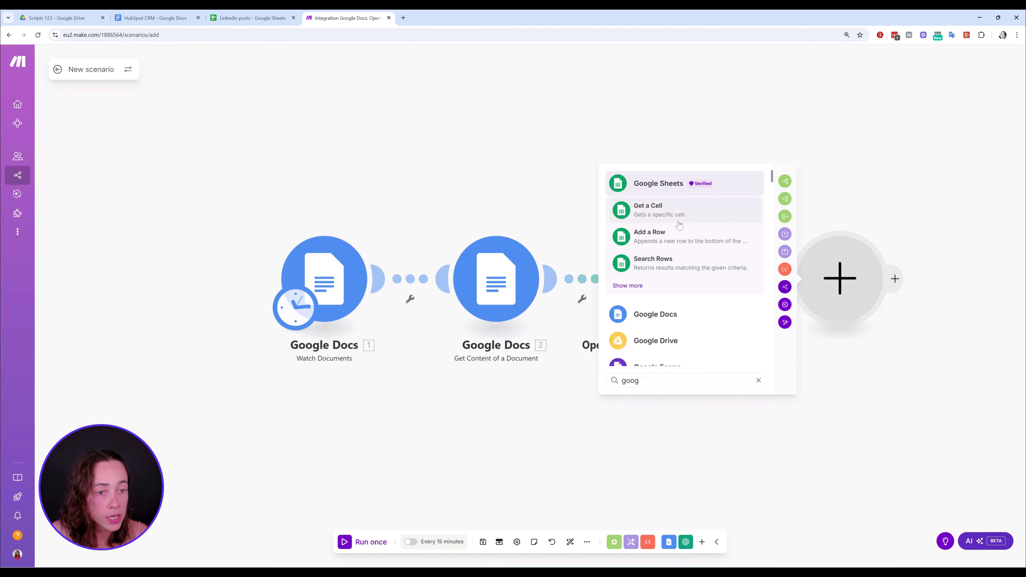
pyautogui.click(678, 234)
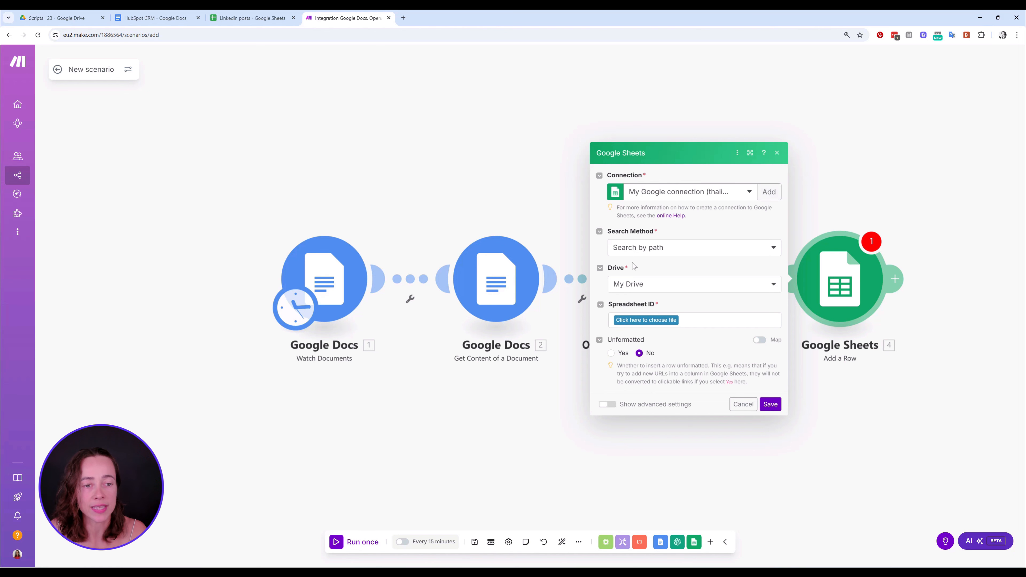
# Keep Search by path and My Drive as the file source, and choose Linkedin posts as the spreadsheet
pyautogui.click(683, 253)
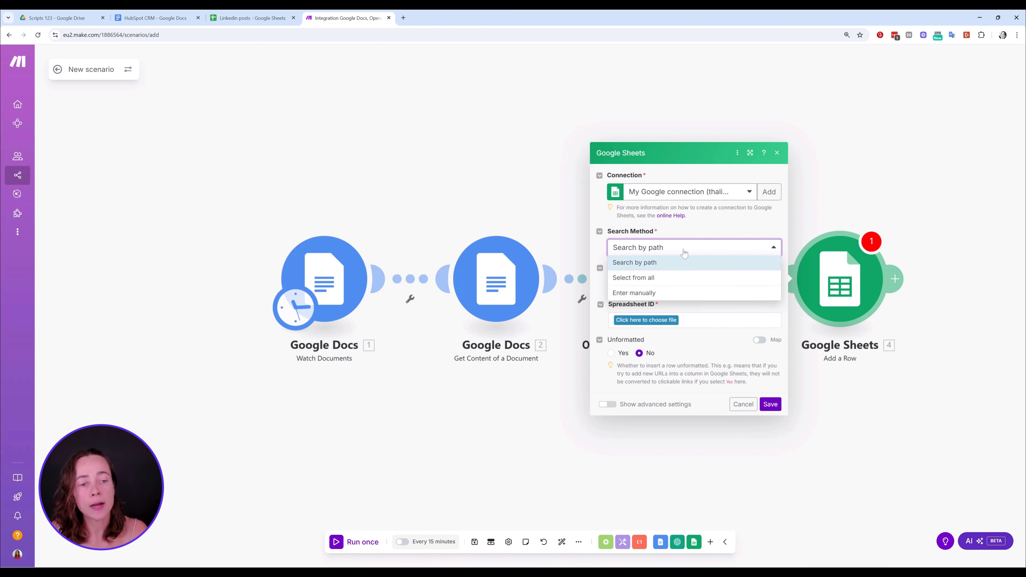
pyautogui.click(683, 262)
pyautogui.click(687, 284)
pyautogui.click(678, 298)
pyautogui.click(678, 321)
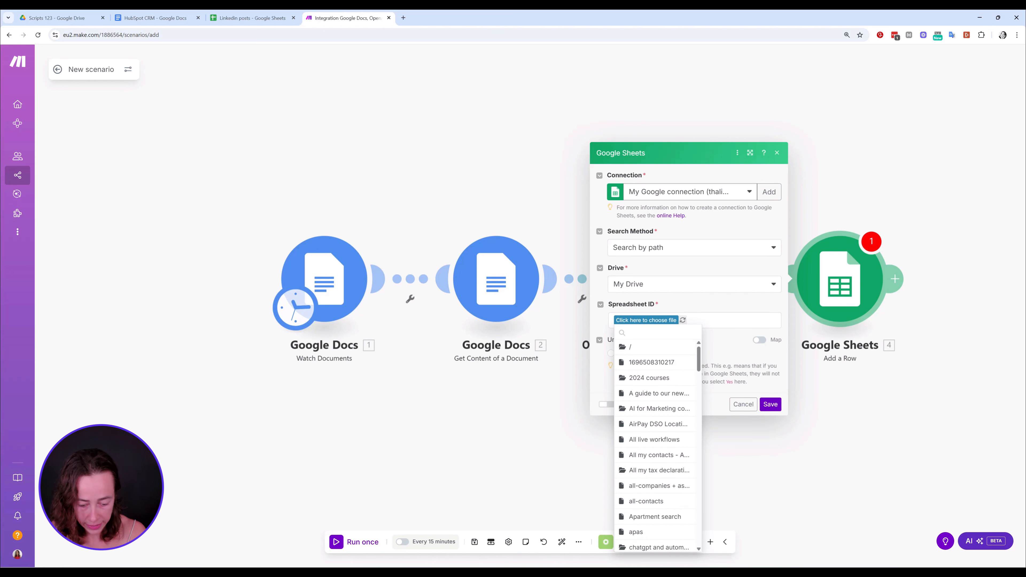
pyautogui.write('link')
pyautogui.click(639, 347)
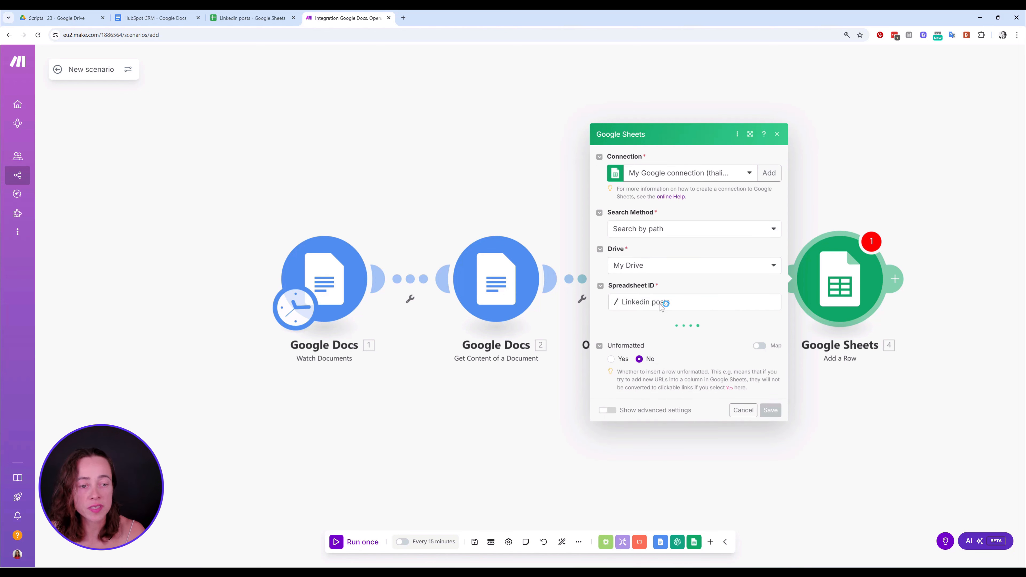
# Check the Linkedin posts file in the Scripts 123 Drive folder, and choose Sheet1 as the sheet name in the Google Sheets module
pyautogui.click(97, 19)
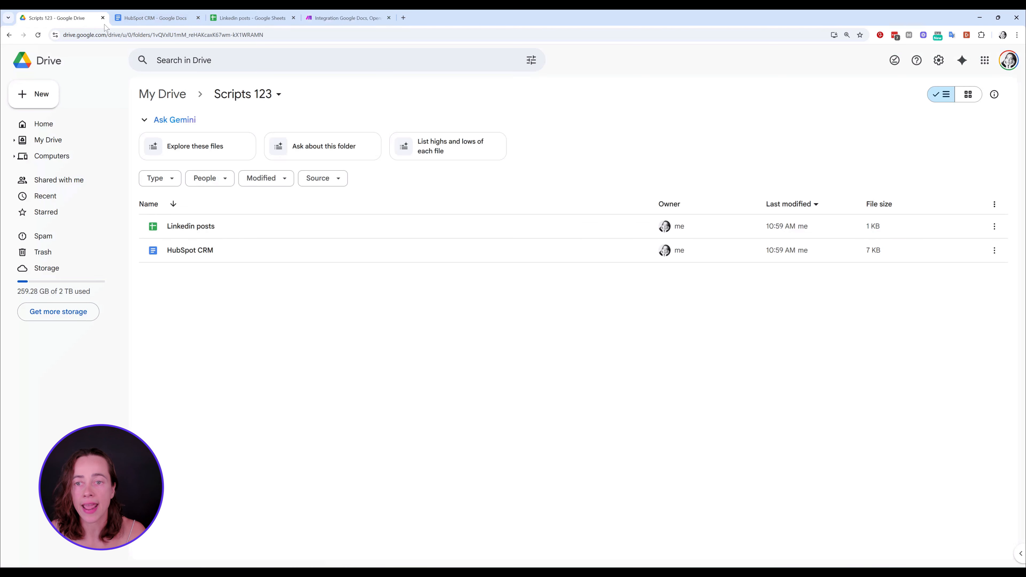
pyautogui.moveTo(174, 225)
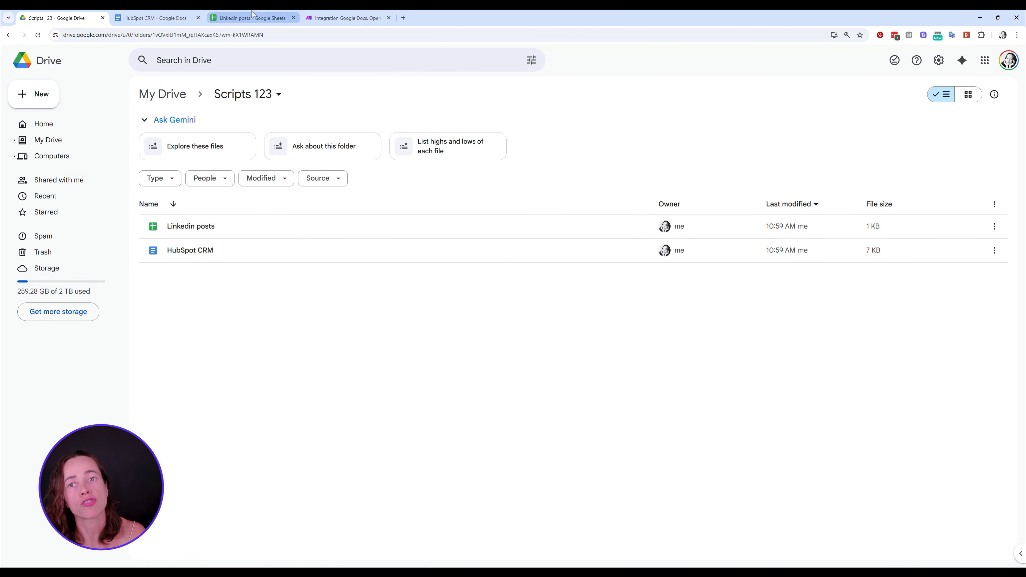
pyautogui.click(343, 18)
pyautogui.click(668, 340)
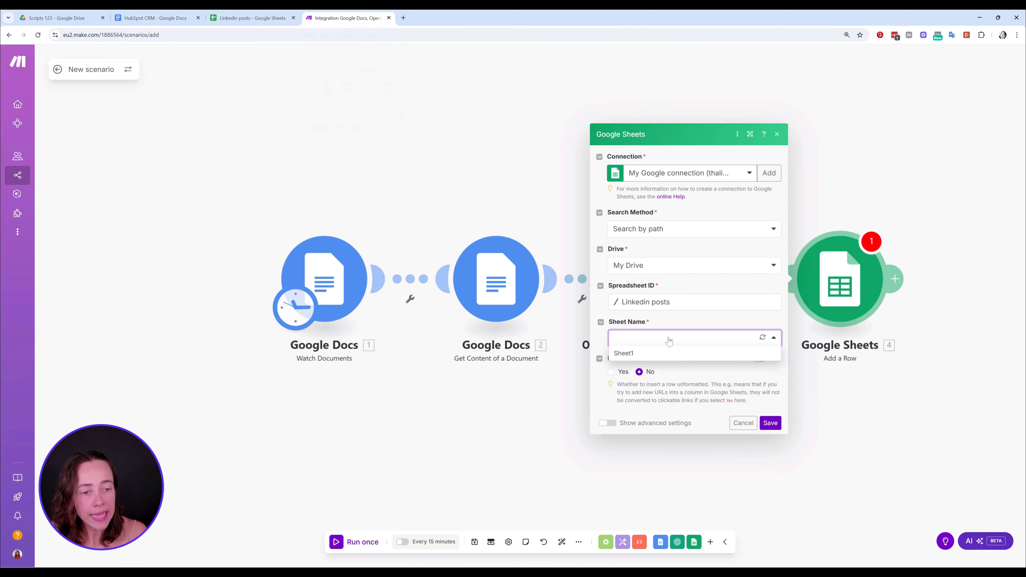
pyautogui.click(626, 353)
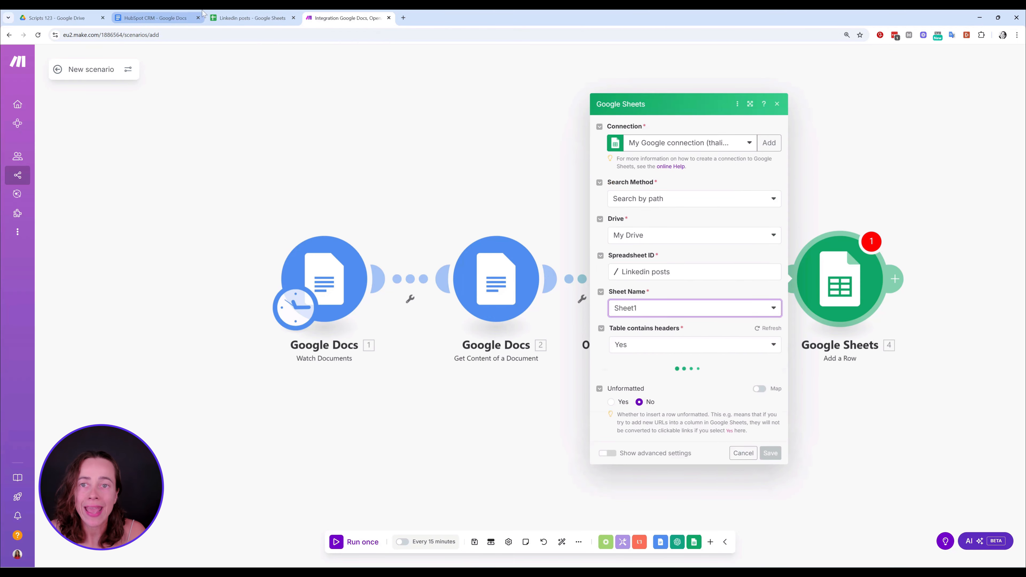
# Check the Linkedin posts spreadsheet for a header row, and set Table contains headers to No in the module
pyautogui.click(233, 15)
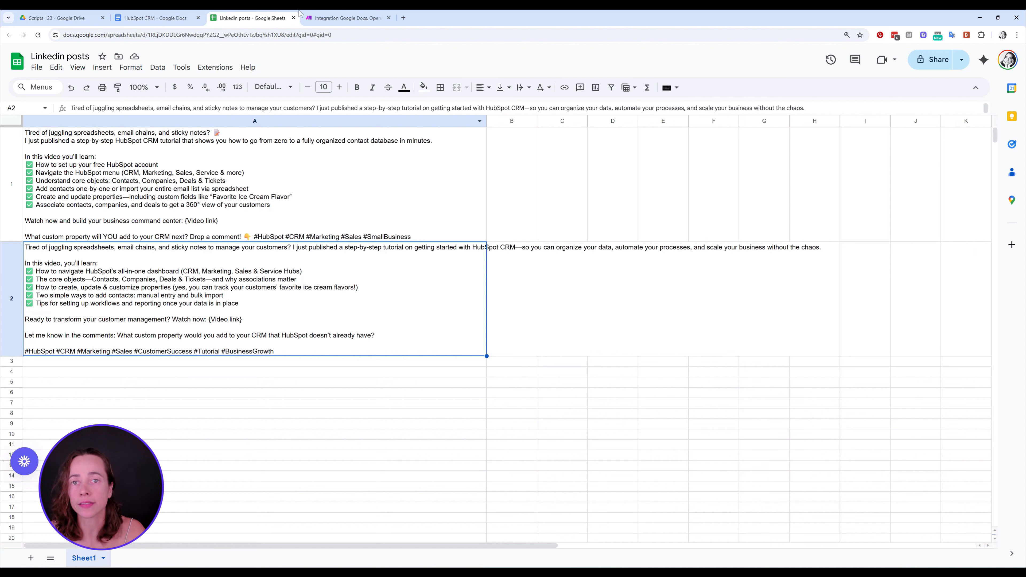
pyautogui.click(343, 18)
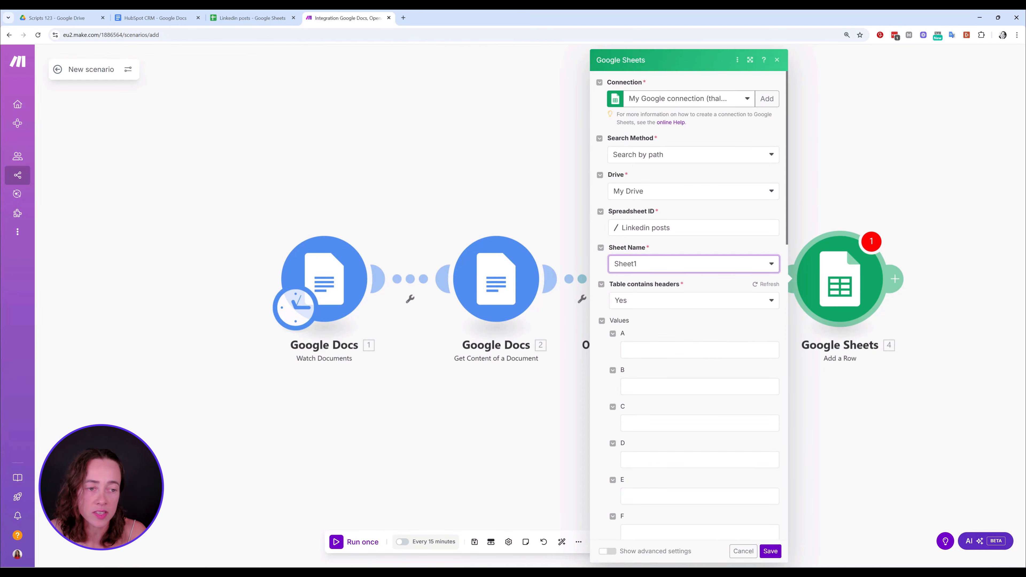
pyautogui.click(682, 300)
pyautogui.click(636, 331)
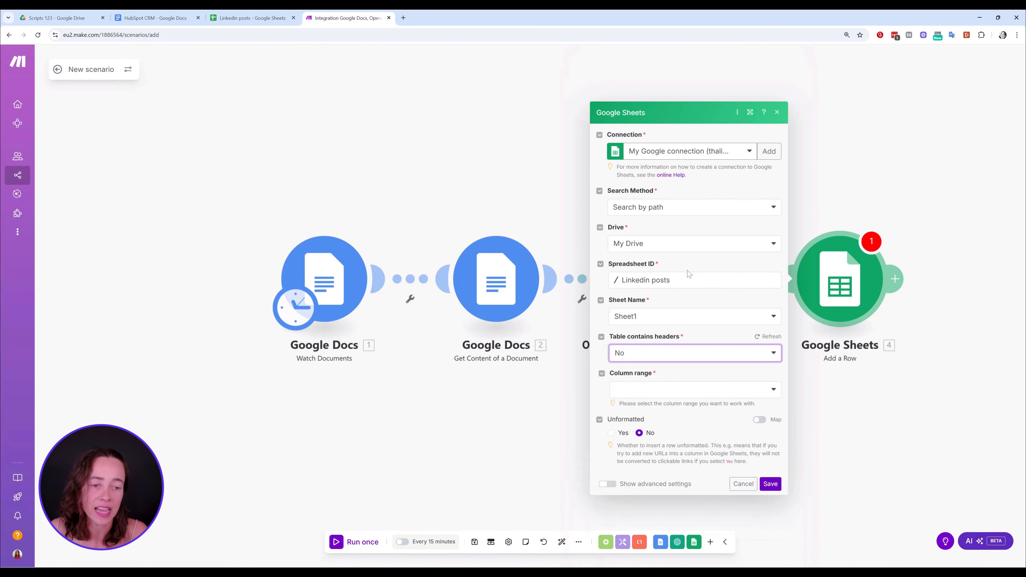
# Examine the LinkedIn post text in cell A2 of the Linkedin posts spreadsheet, and return to the Make scenario
pyautogui.click(267, 18)
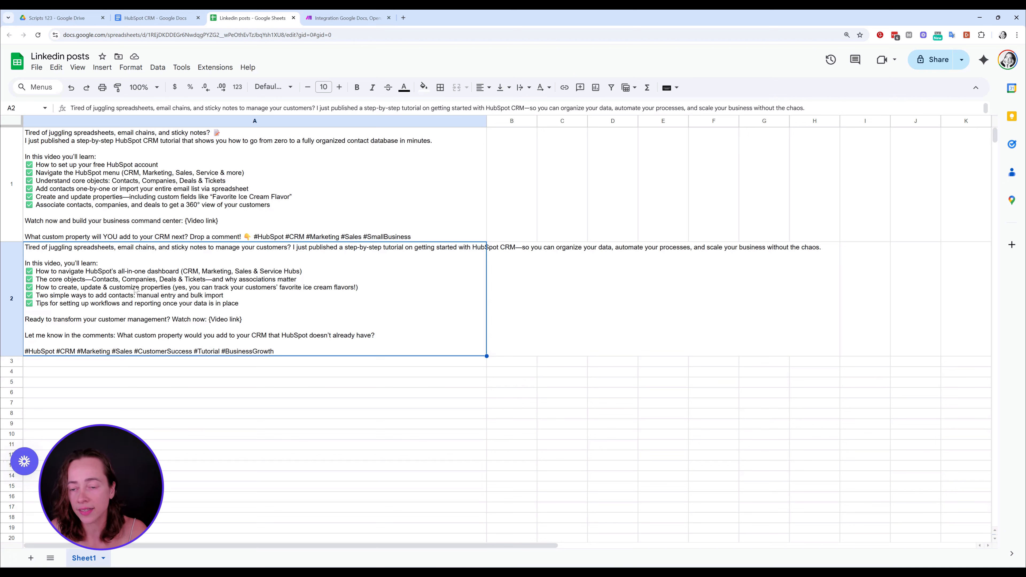
pyautogui.doubleClick(238, 303)
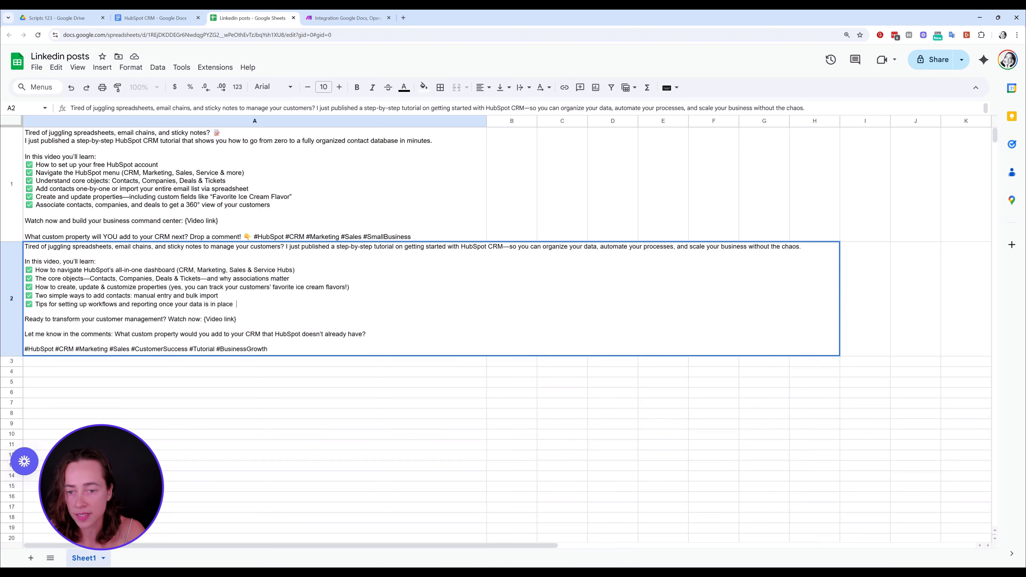
pyautogui.moveTo(367, 334); pyautogui.dragTo(136, 247)
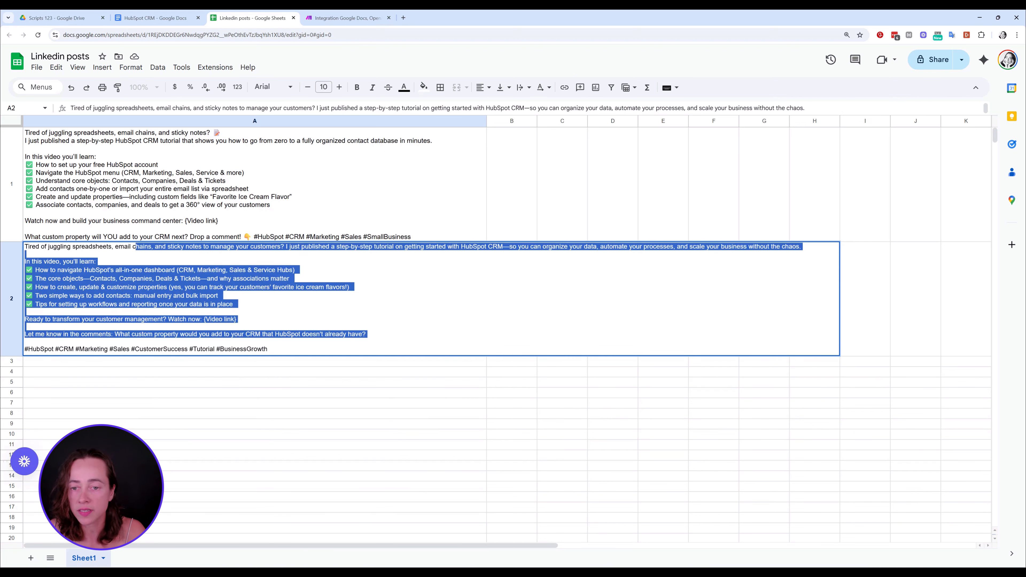
pyautogui.click(25, 311)
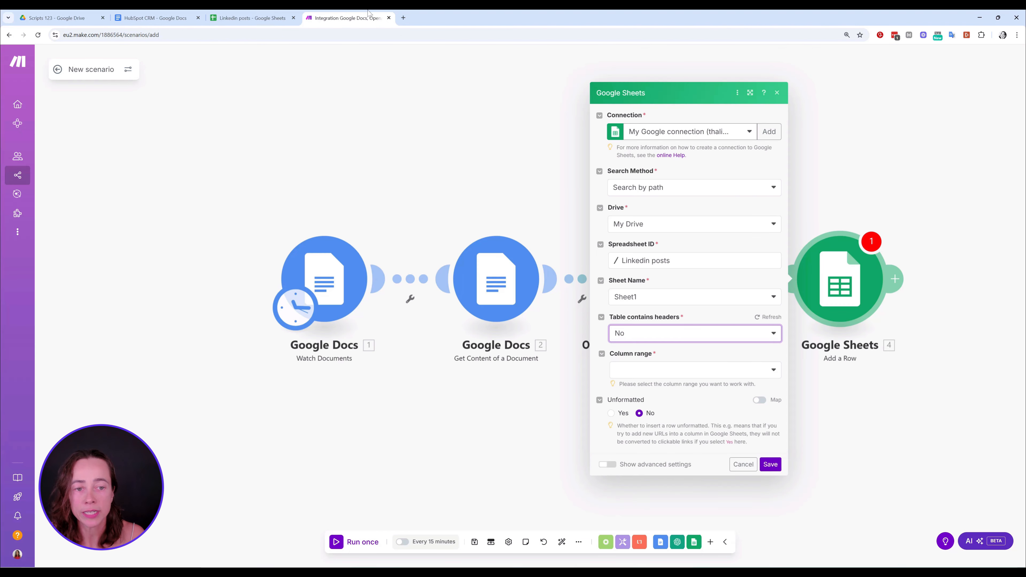
pyautogui.click(347, 17)
# Set the module's column range to A-Z, and check which column of the Linkedin posts spreadsheet holds the posts
pyautogui.click(771, 465)
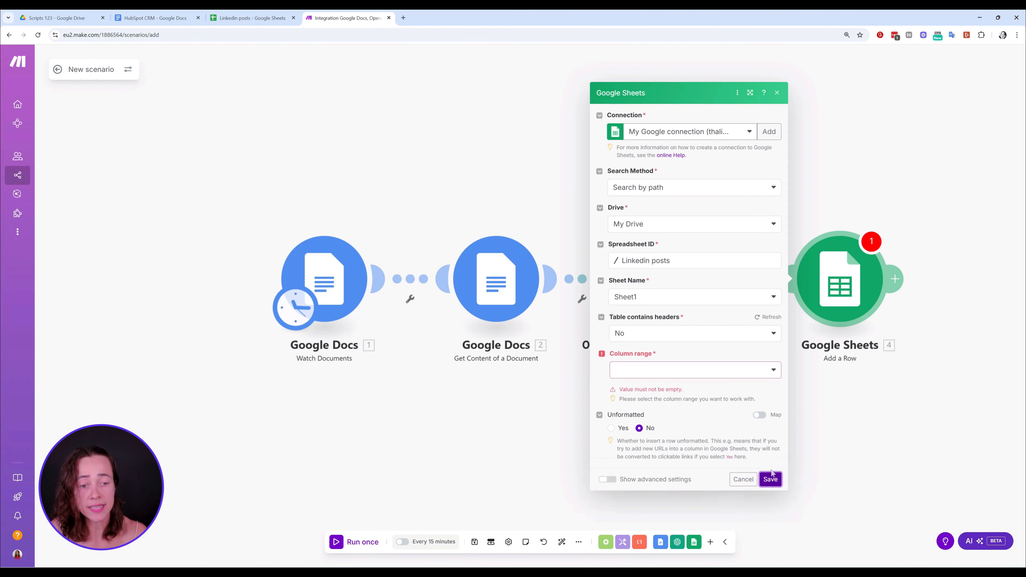
pyautogui.click(698, 370)
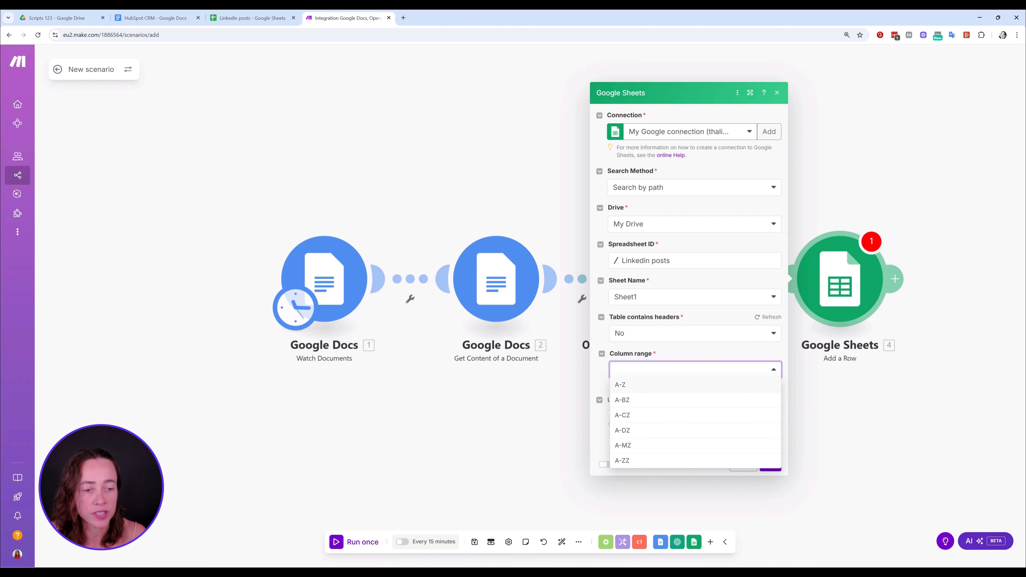
pyautogui.click(643, 381)
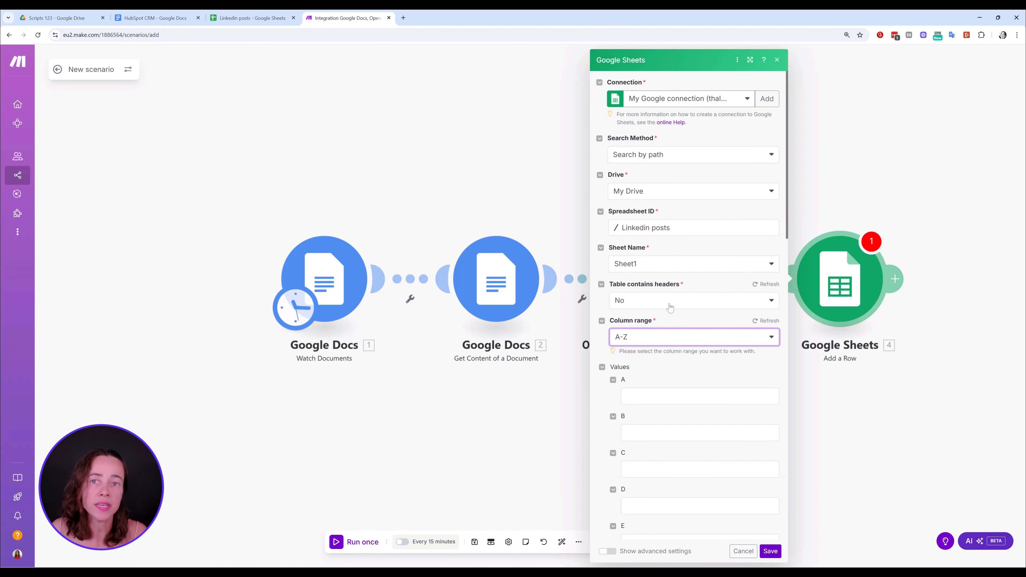
pyautogui.click(251, 18)
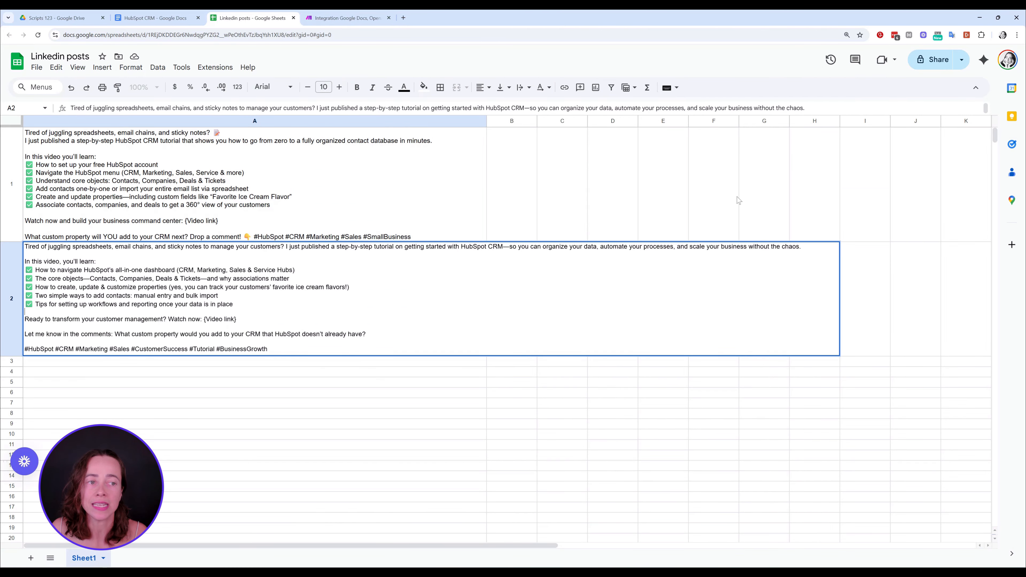
pyautogui.click(351, 18)
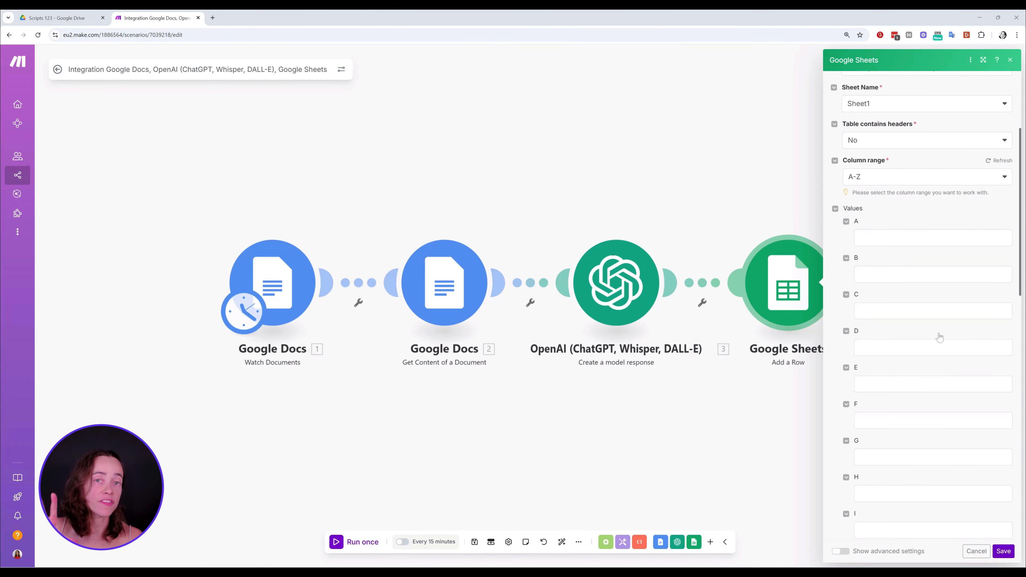
# Map the OpenAI Result to column A, save the Google Sheets module, and reopen it to check its spreadsheet path
pyautogui.scroll(-1, 939, 337)
pyautogui.scroll(1, 939, 337)
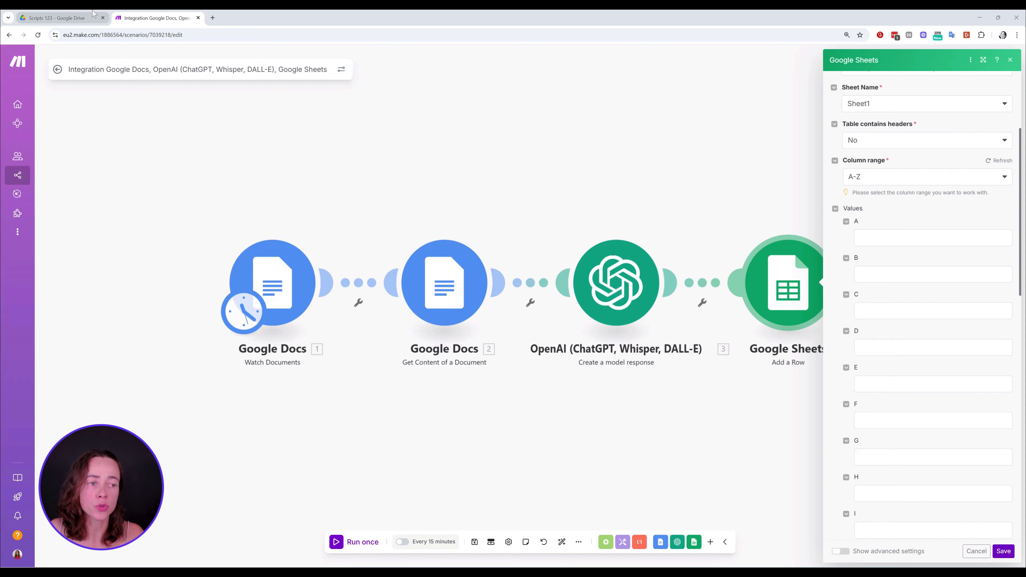
pyautogui.click(929, 237)
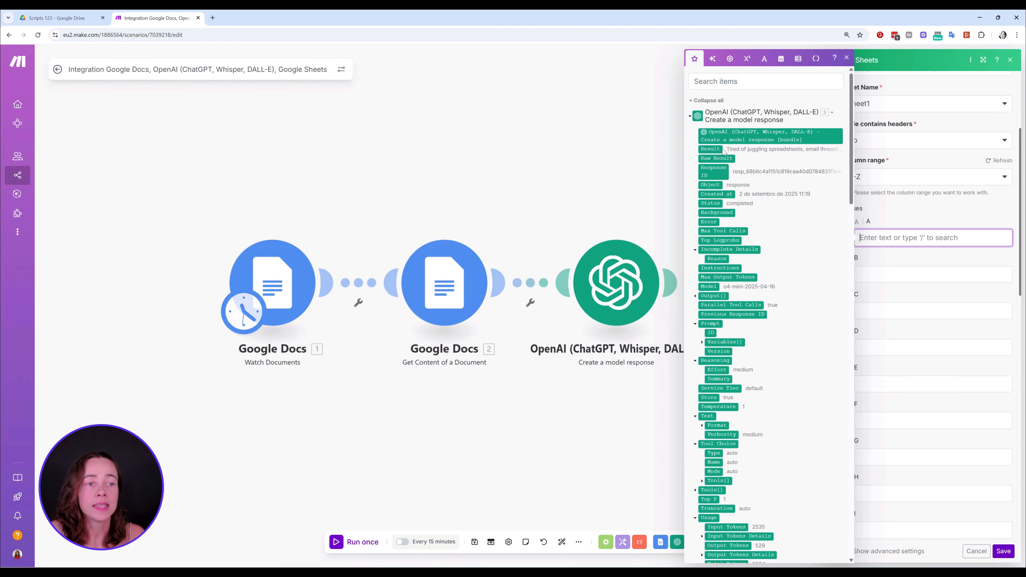
pyautogui.click(705, 150)
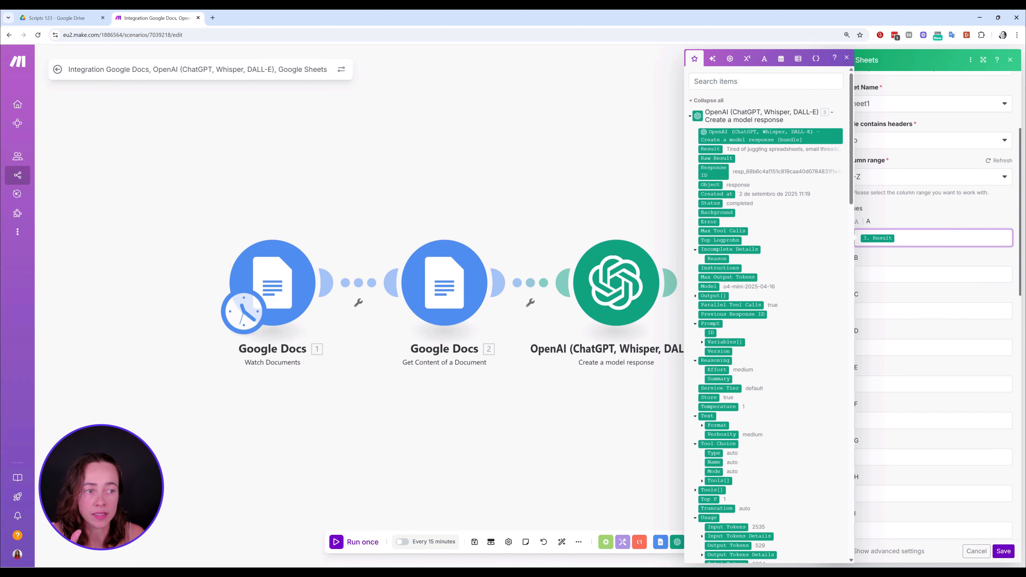
pyautogui.click(900, 210)
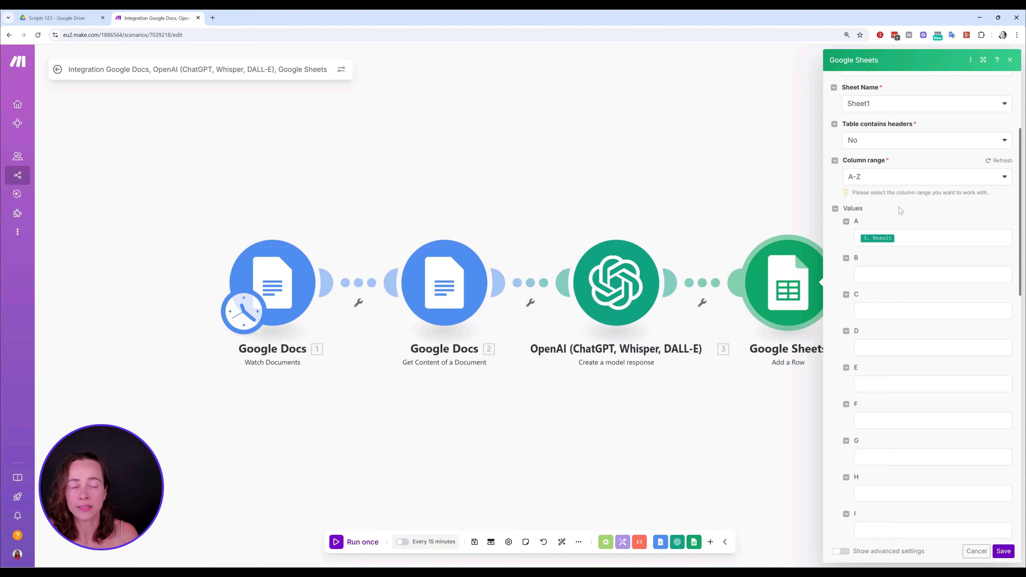
pyautogui.click(1003, 552)
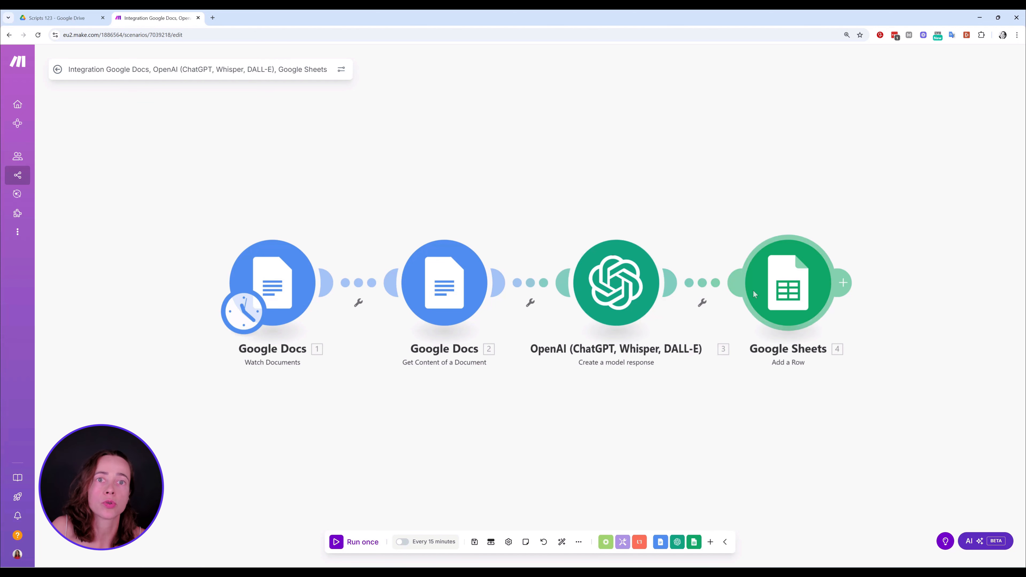
pyautogui.click(788, 295)
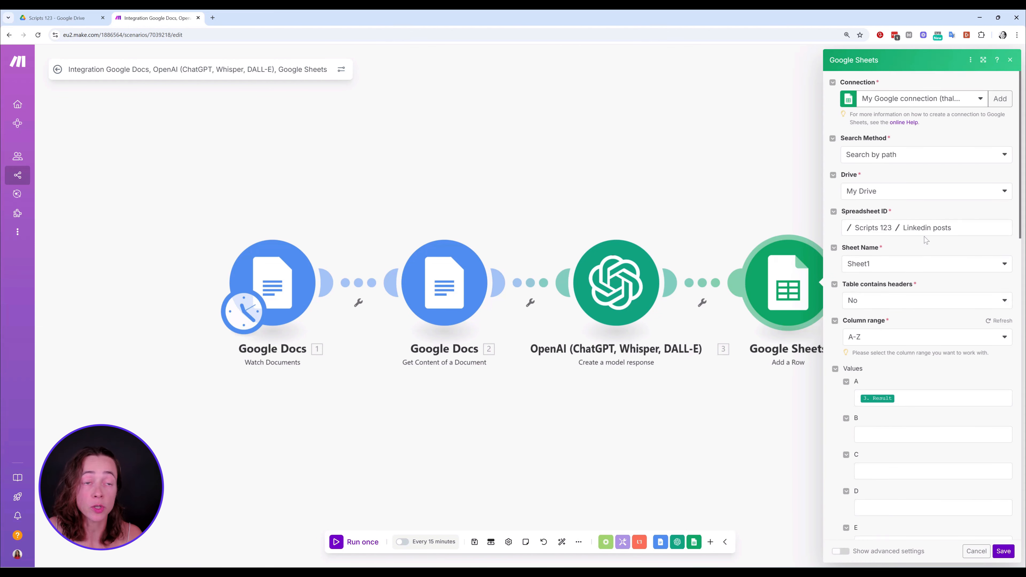
pyautogui.click(1009, 60)
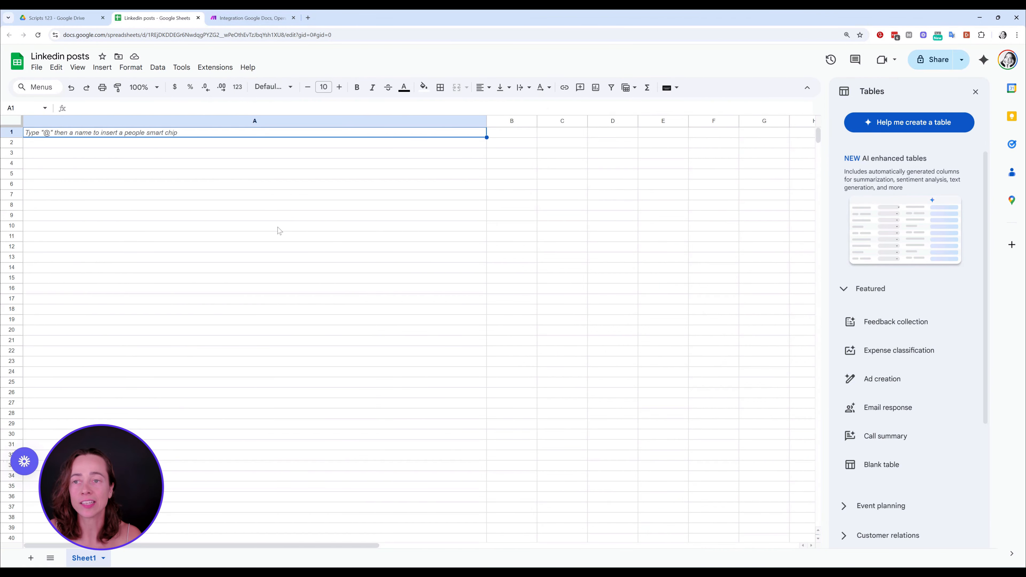
# Create a blank Google Docs document in the Scripts 123 Drive folder
pyautogui.click(76, 14)
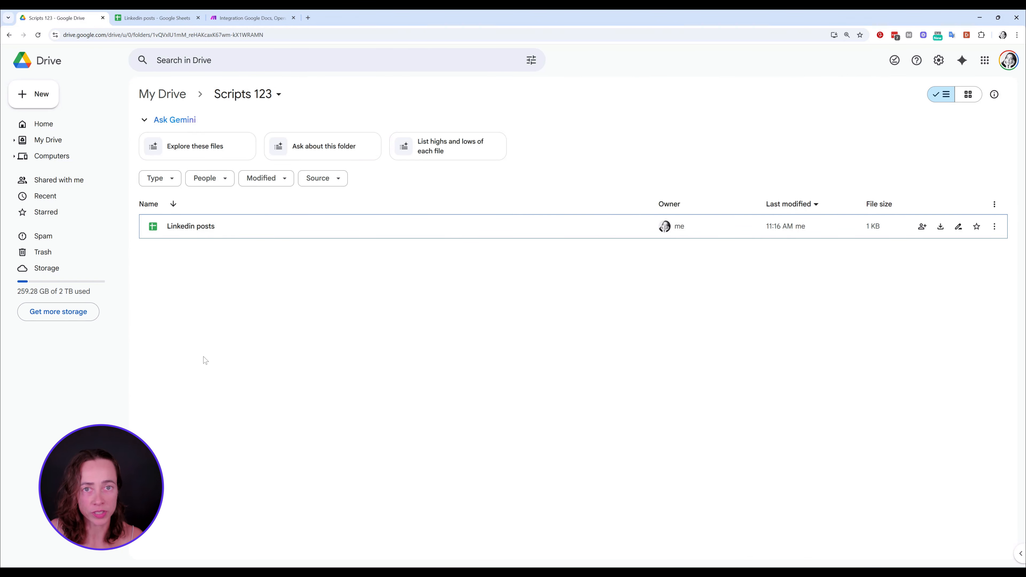
pyautogui.click(44, 95)
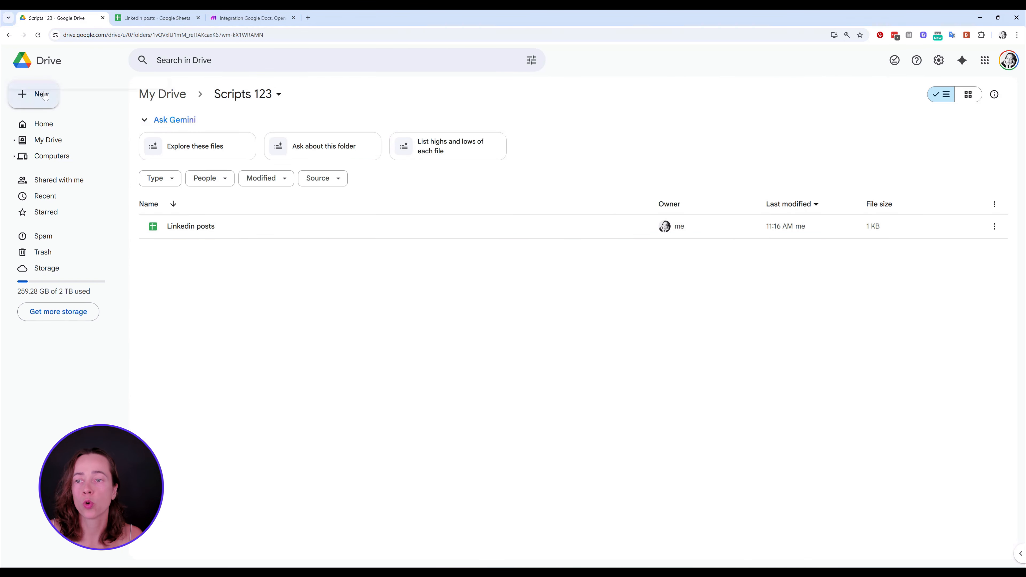
pyautogui.click(80, 157)
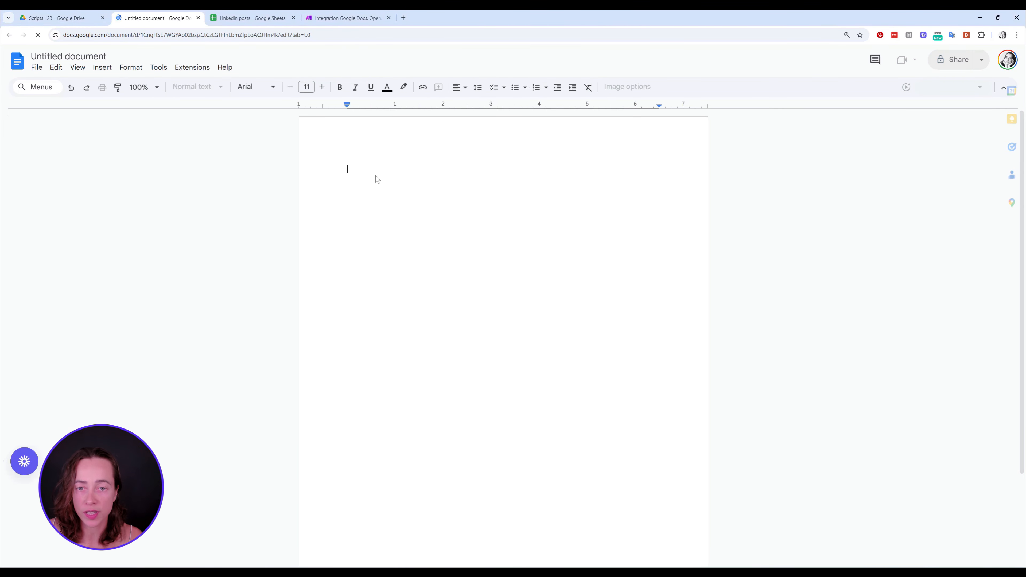
# Paste the tutorial script into the blank document and rename the document 123
pyautogui.hotkey('ctrl', 'v')
pyautogui.scroll(20, 377, 180)
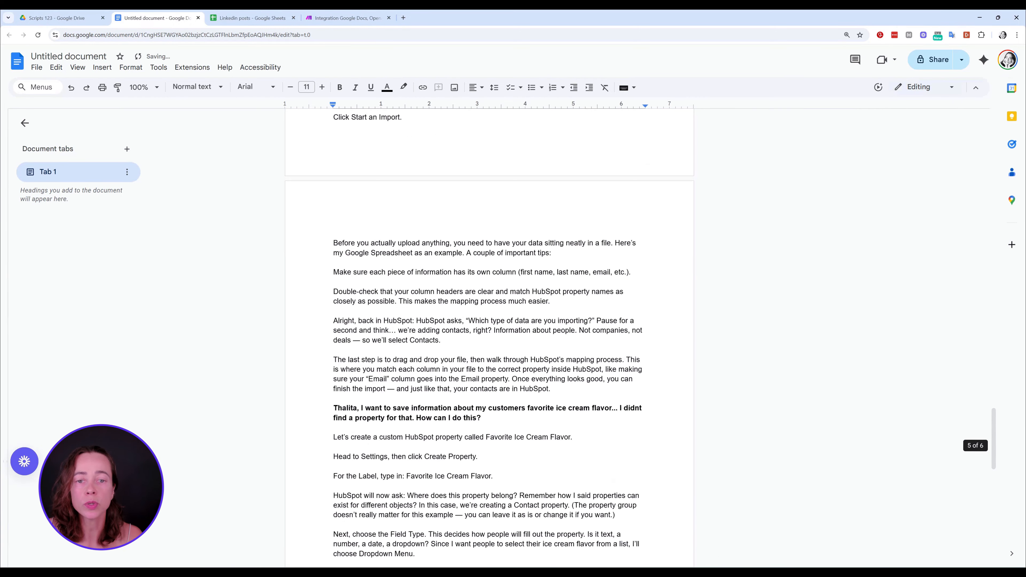
pyautogui.scroll(20, 489, 335)
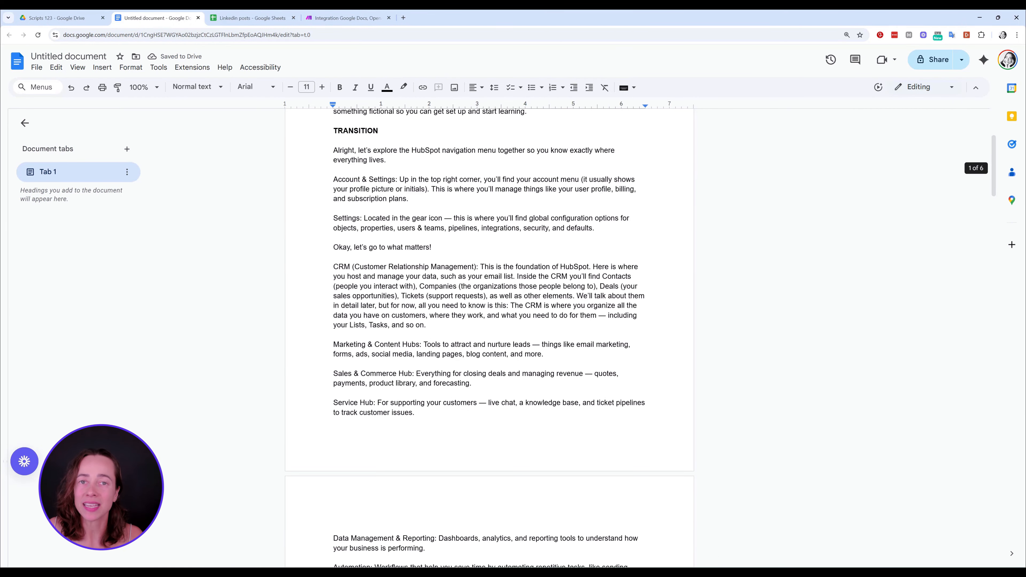
pyautogui.scroll(4, 488, 335)
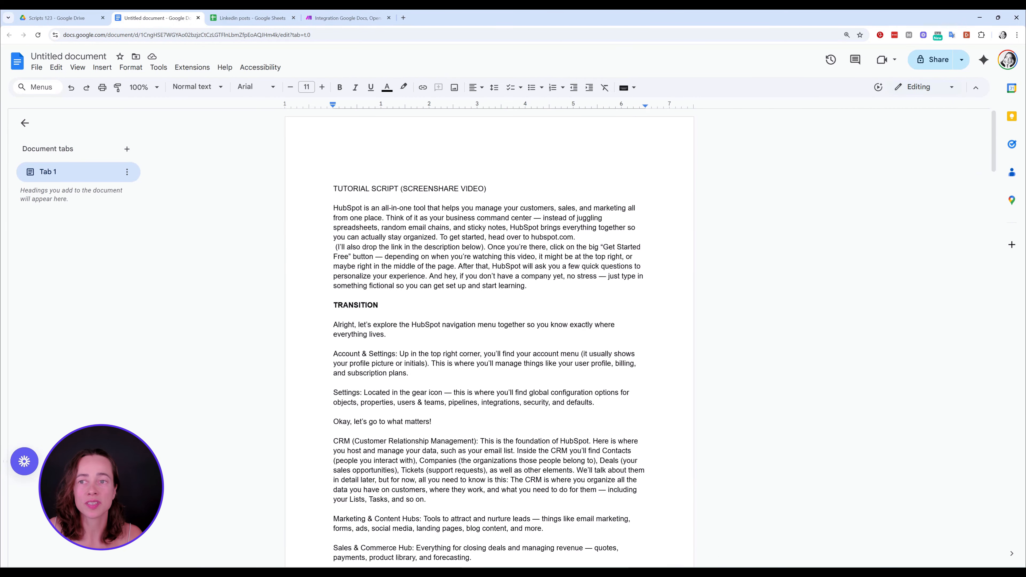
pyautogui.click(44, 59)
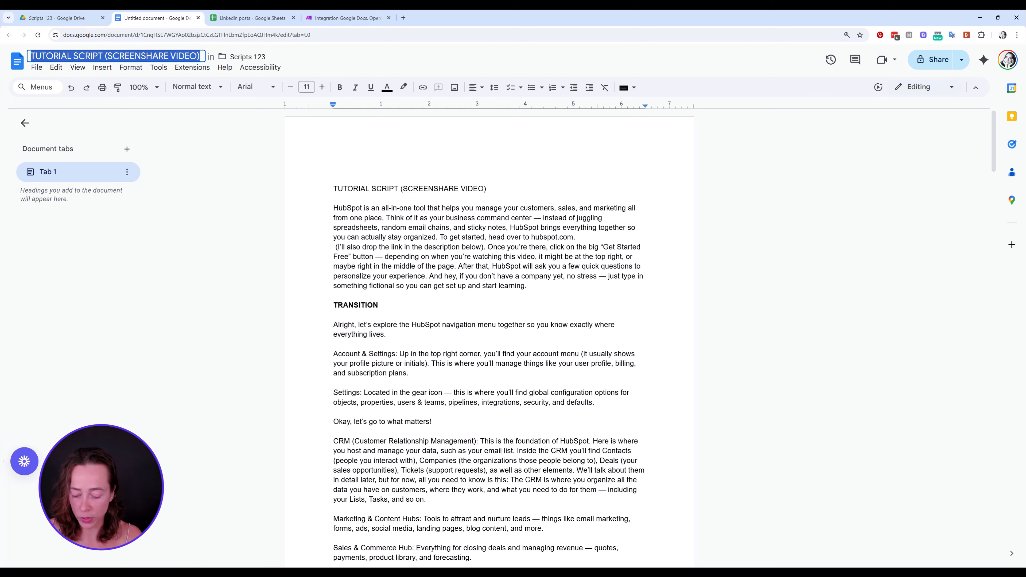
pyautogui.write('123')
pyautogui.press('Return')
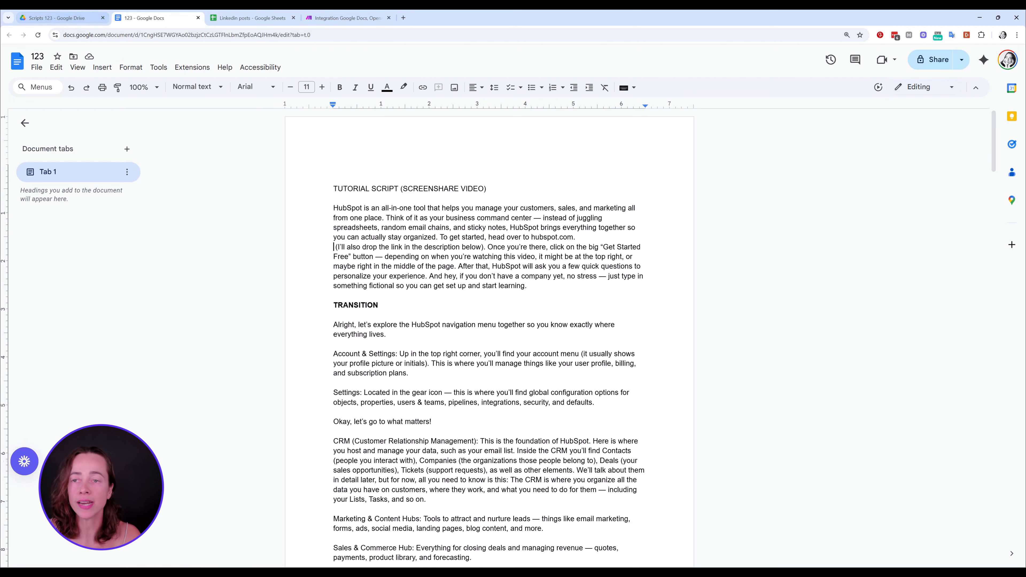
# Refresh the Scripts 123 folder in Google Drive to check its files, and view the Linkedin posts spreadsheet
pyautogui.click(94, 15)
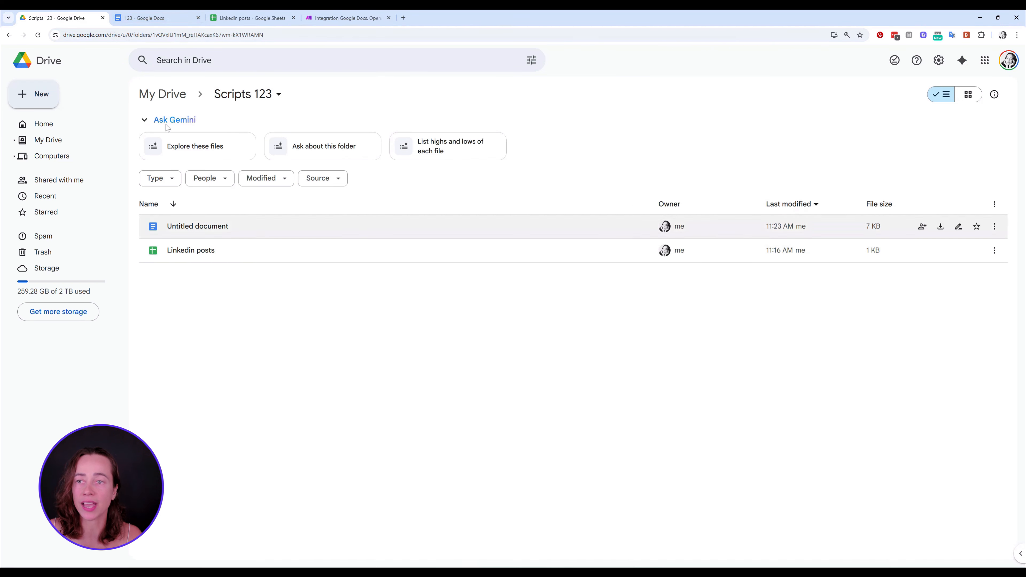
pyautogui.click(38, 35)
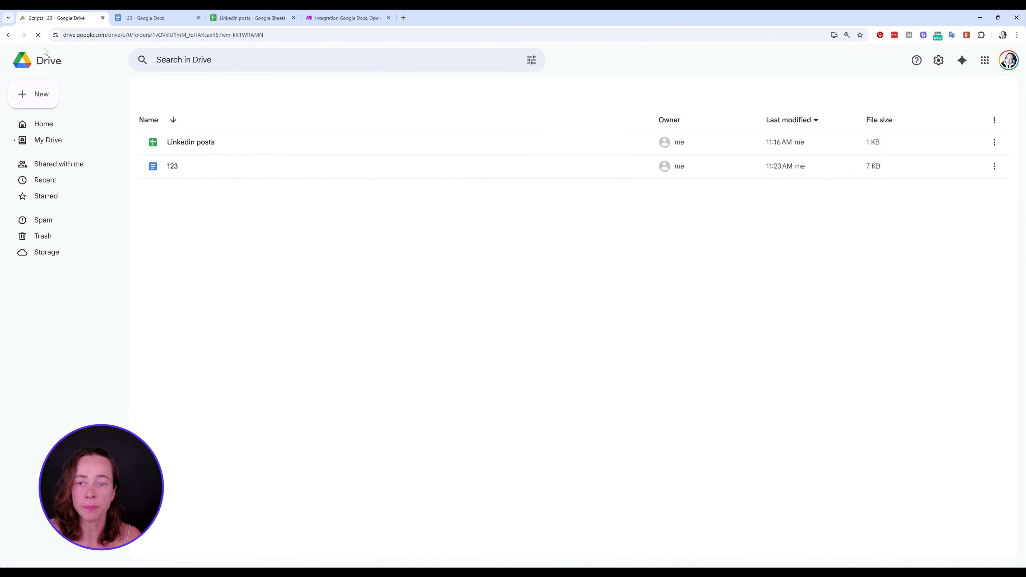
pyautogui.click(249, 18)
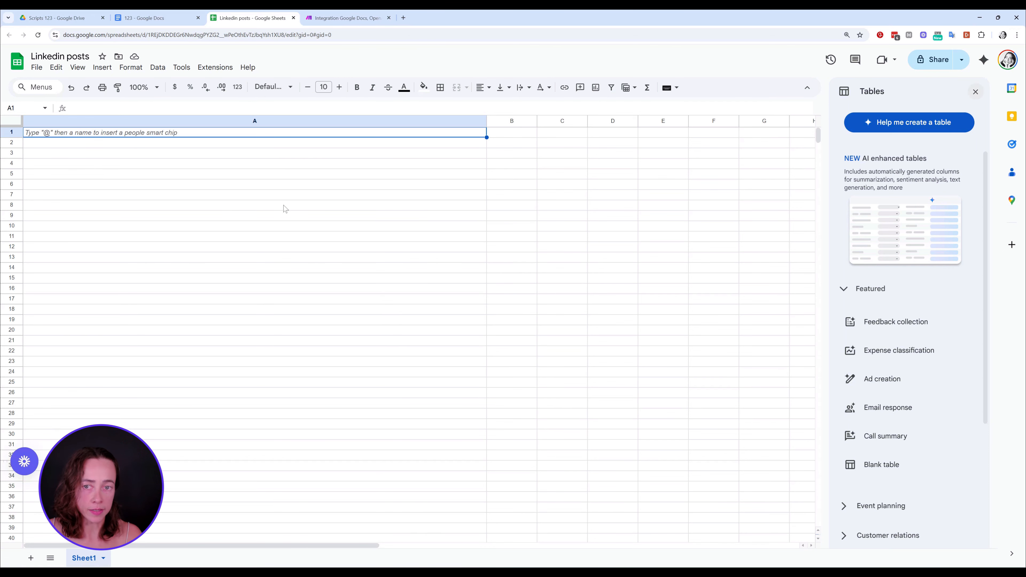
# Run the Make scenario once, check the Linkedin posts spreadsheet for the generated post, and return to the scenario
pyautogui.click(335, 19)
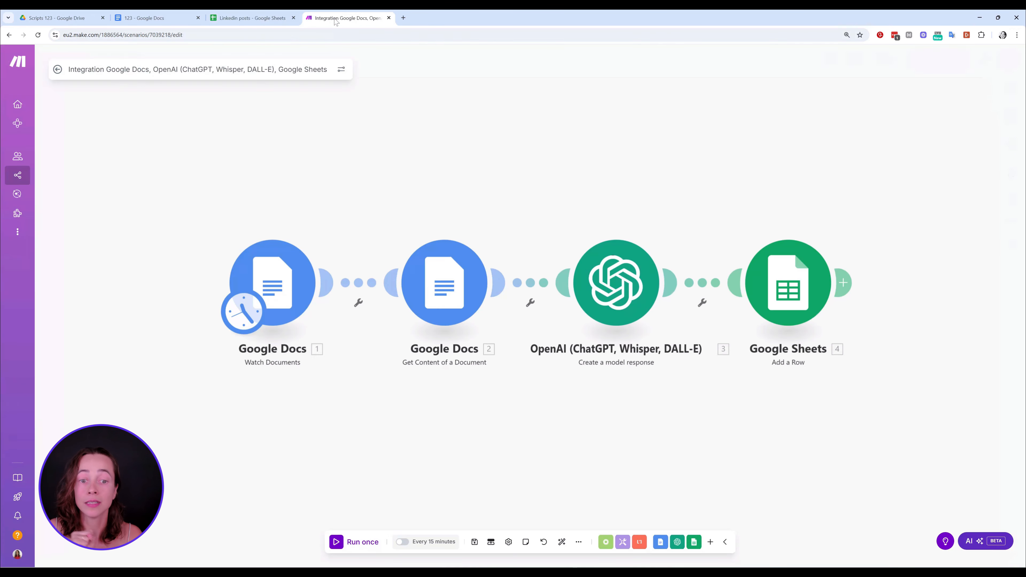
pyautogui.click(361, 541)
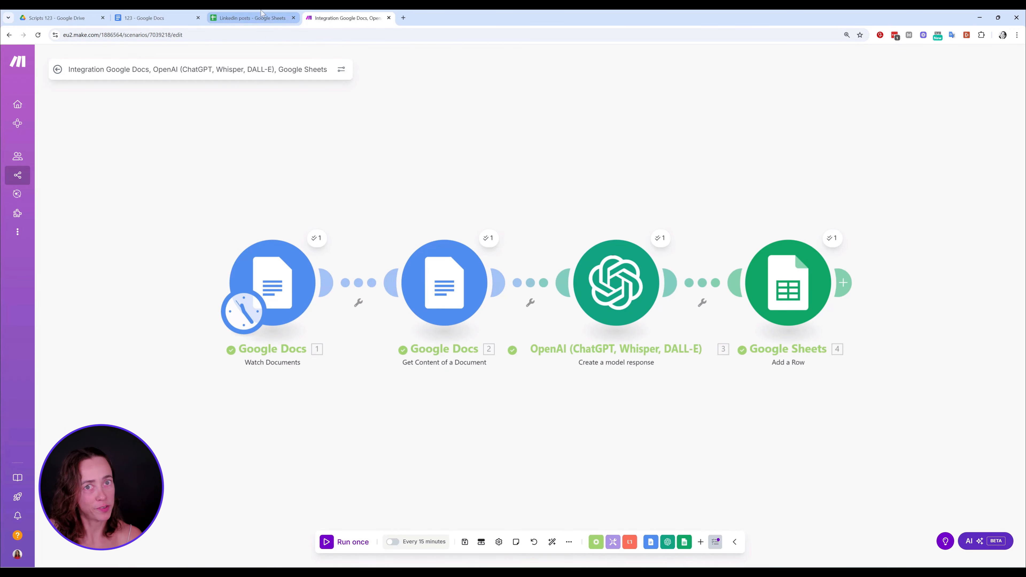
pyautogui.click(261, 16)
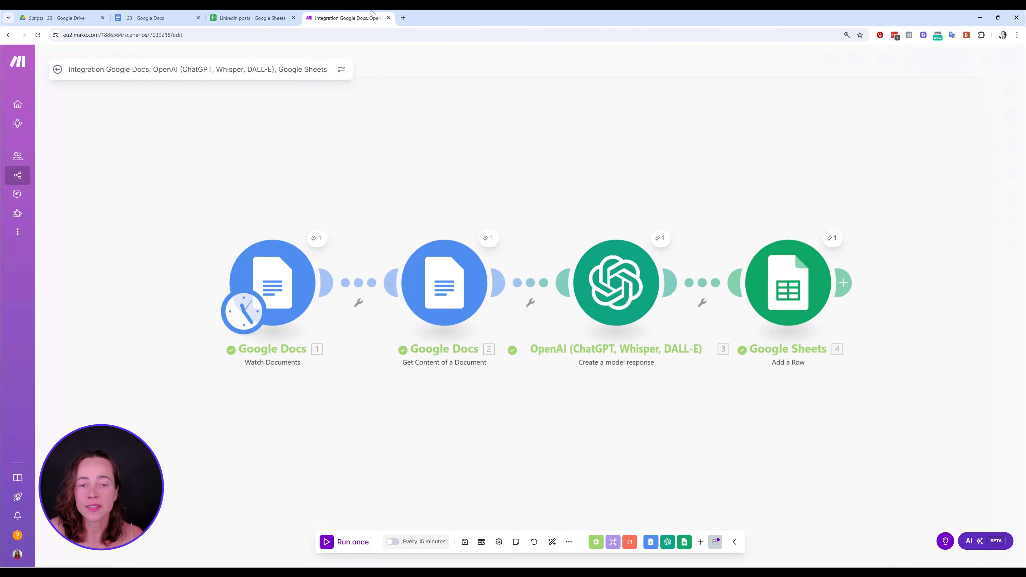
pyautogui.click(343, 18)
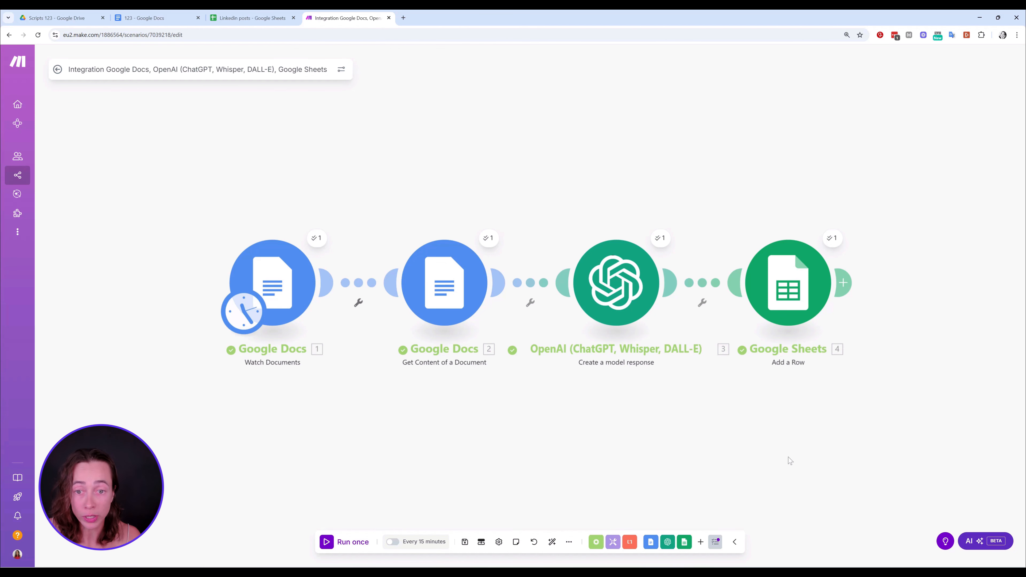
# Examine the options for running a single module on the Watch Documents, Get Content of a Document and OpenAI modules
pyautogui.rightClick(285, 279)
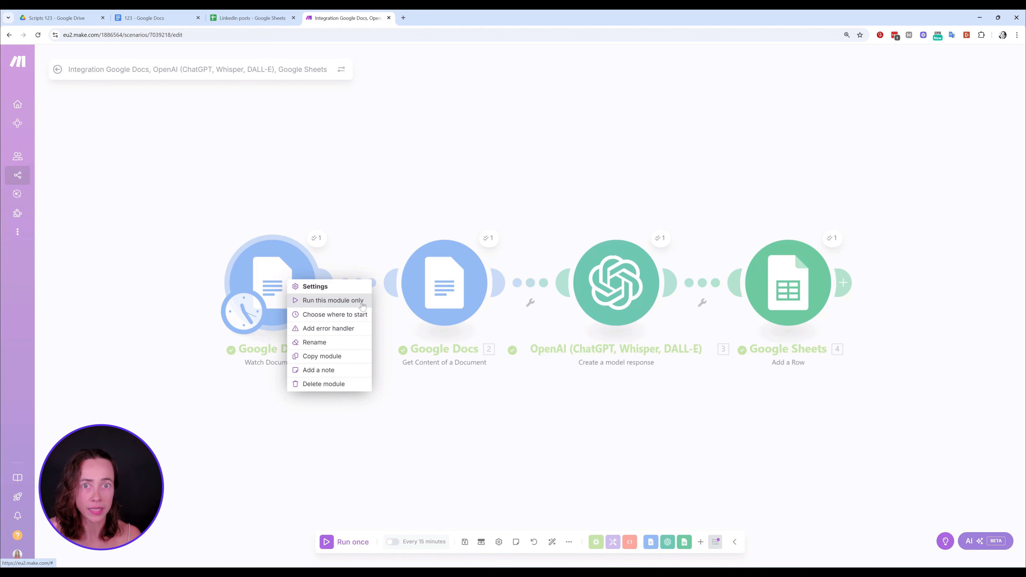
pyautogui.click(478, 419)
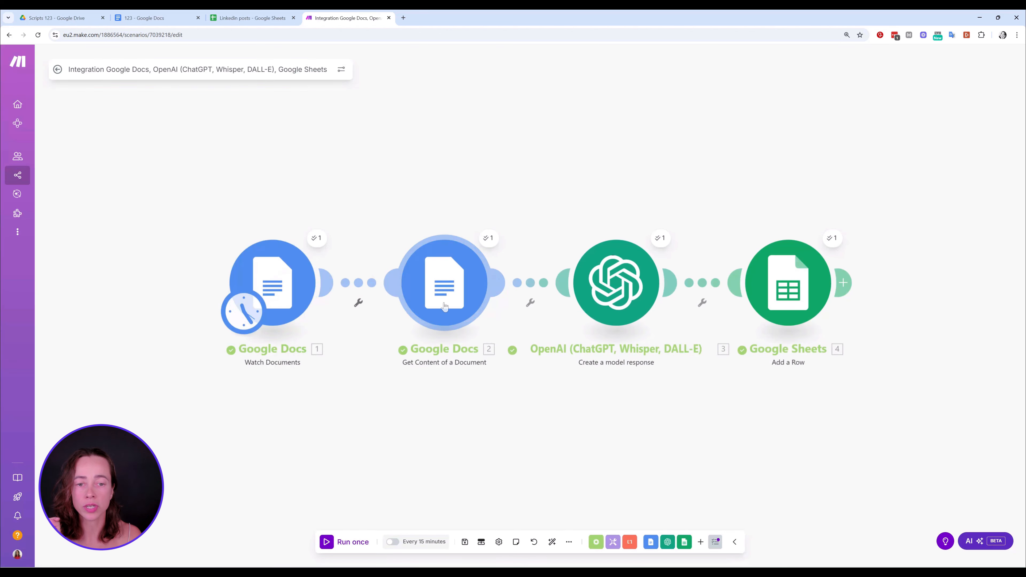
pyautogui.rightClick(447, 309)
pyautogui.click(664, 423)
pyautogui.rightClick(630, 302)
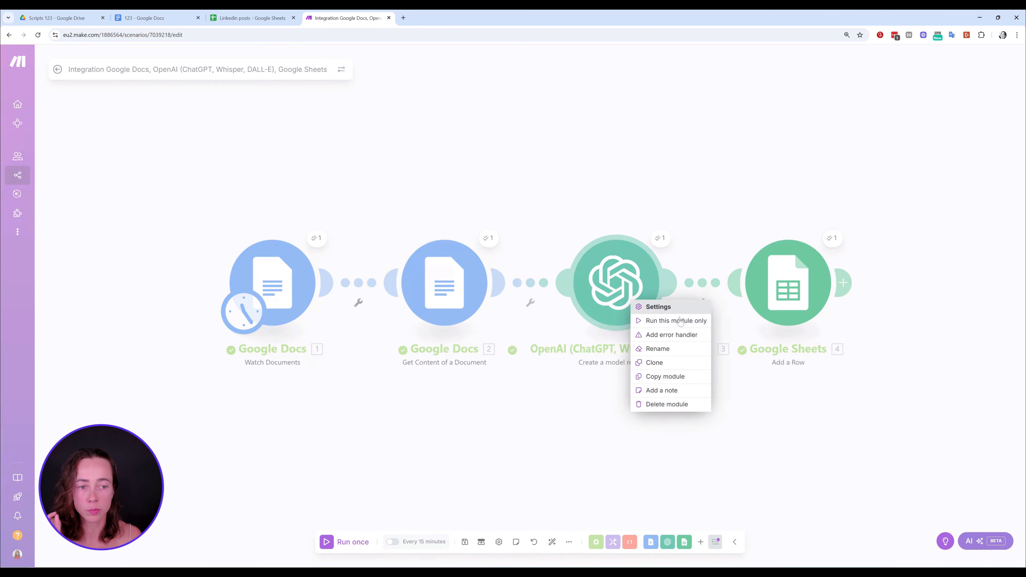
pyautogui.click(902, 287)
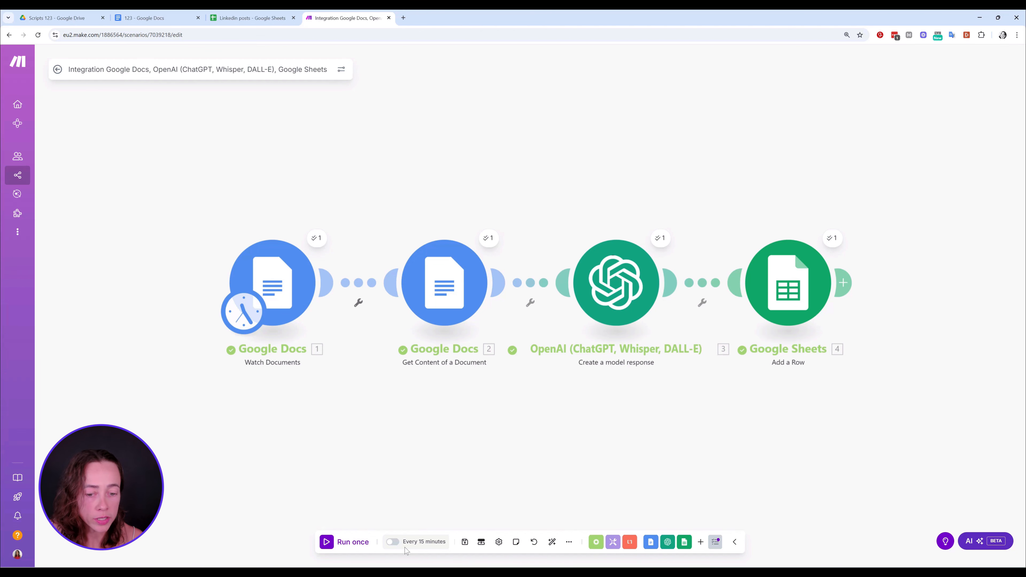
# Schedule the scenario to run at regular intervals of 15 minutes and activate it
pyautogui.click(393, 542)
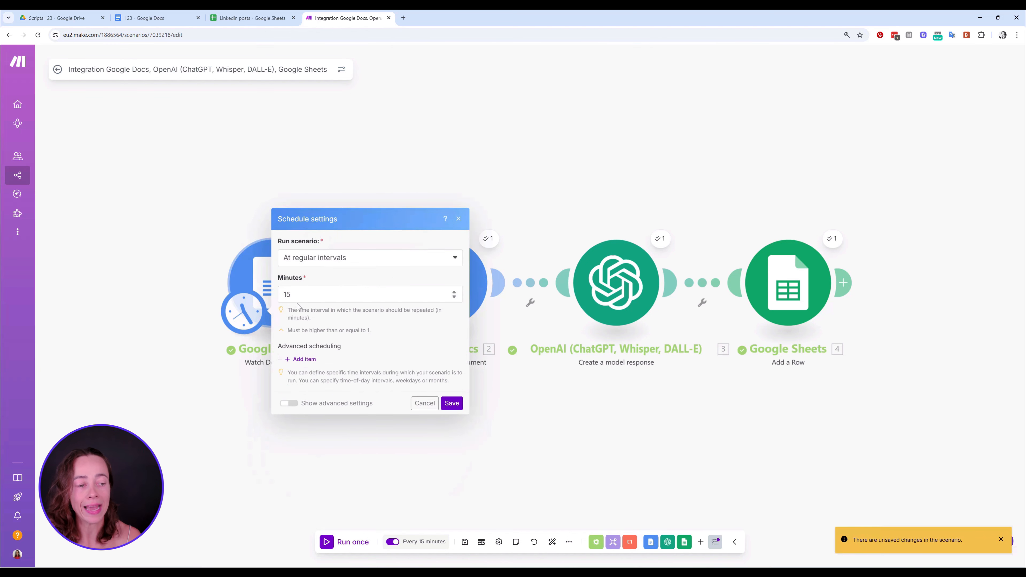
pyautogui.click(362, 258)
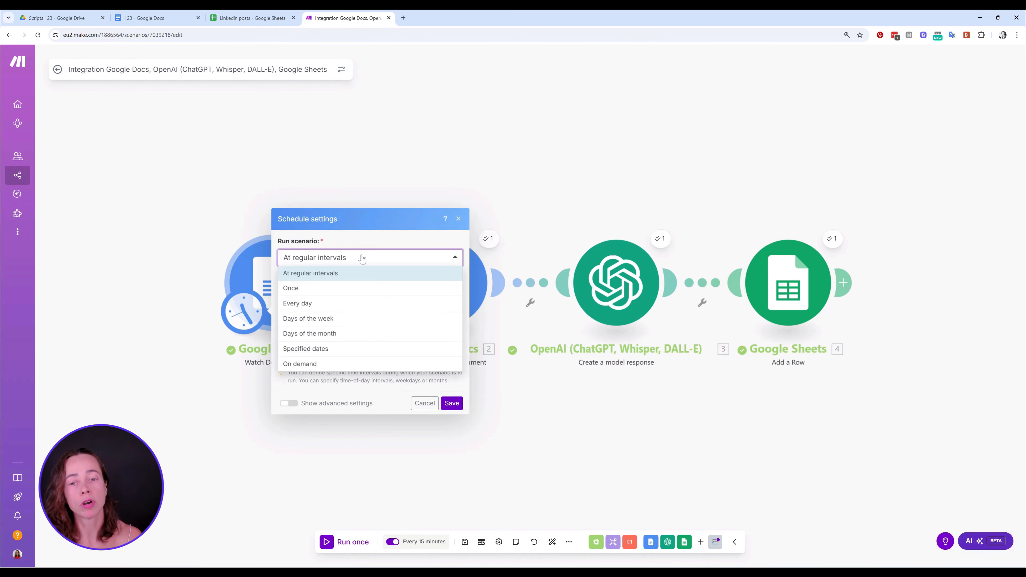
pyautogui.click(336, 274)
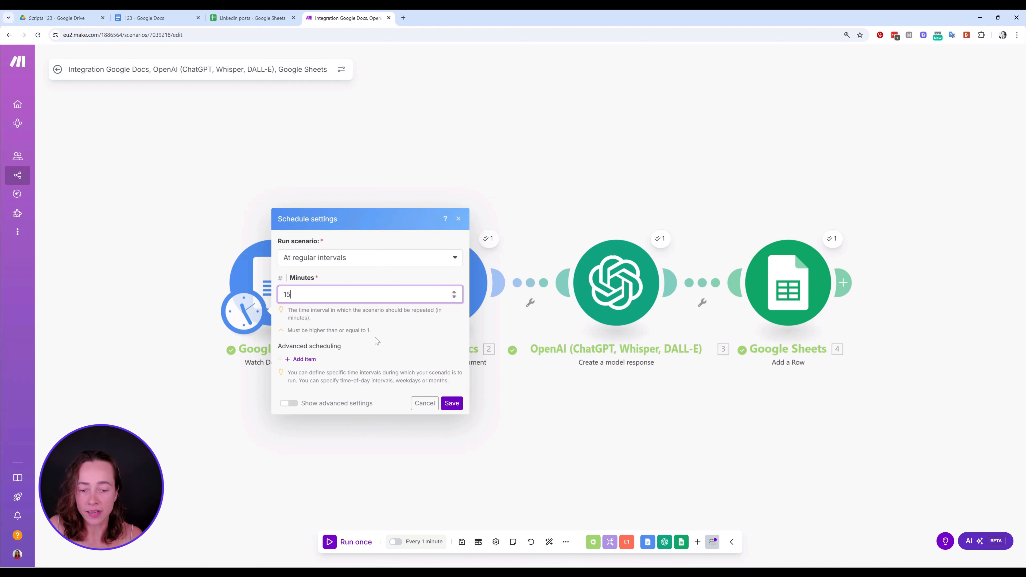
pyautogui.click(443, 404)
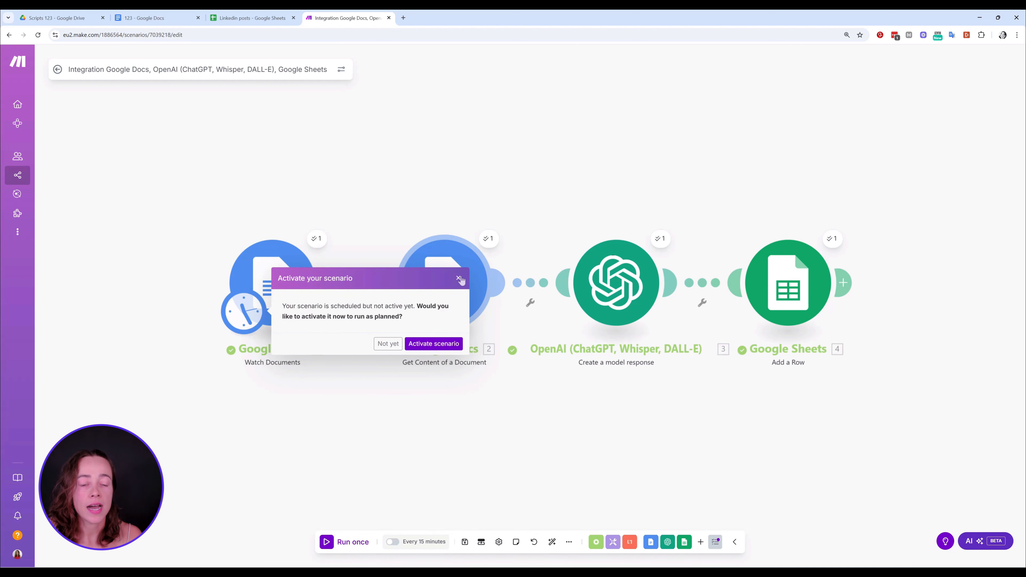
pyautogui.click(439, 343)
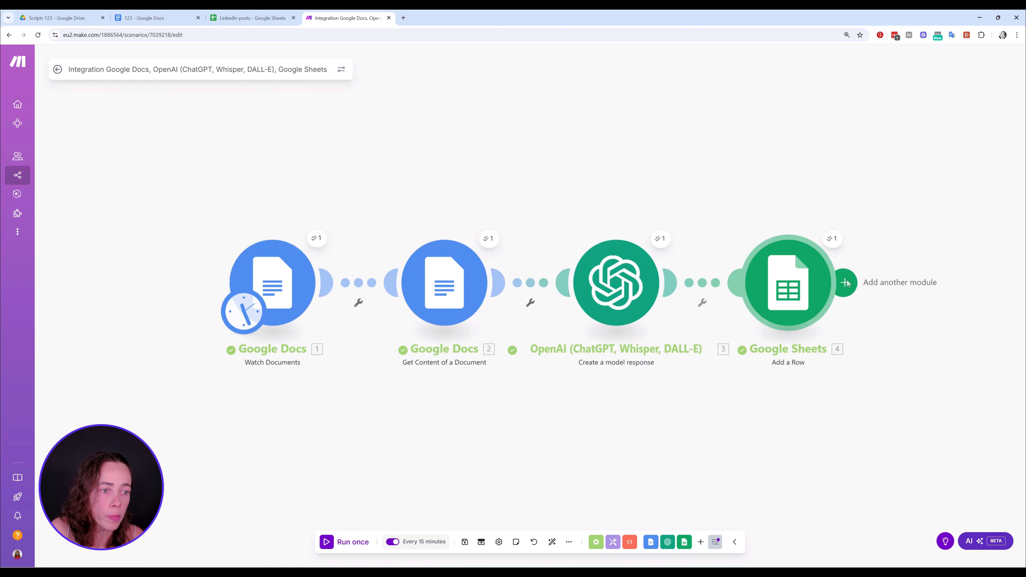
# Search for LinkedIn as a module after Google Sheets, view its available actions, and dismiss the list without adding one
pyautogui.click(845, 283)
pyautogui.write('li')
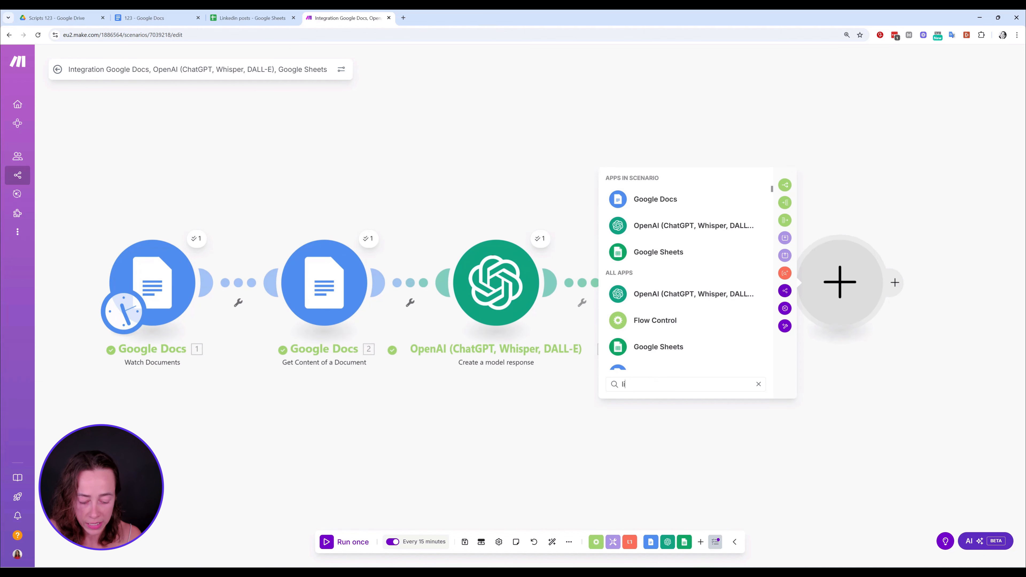
pyautogui.write('nkedin')
pyautogui.click(670, 299)
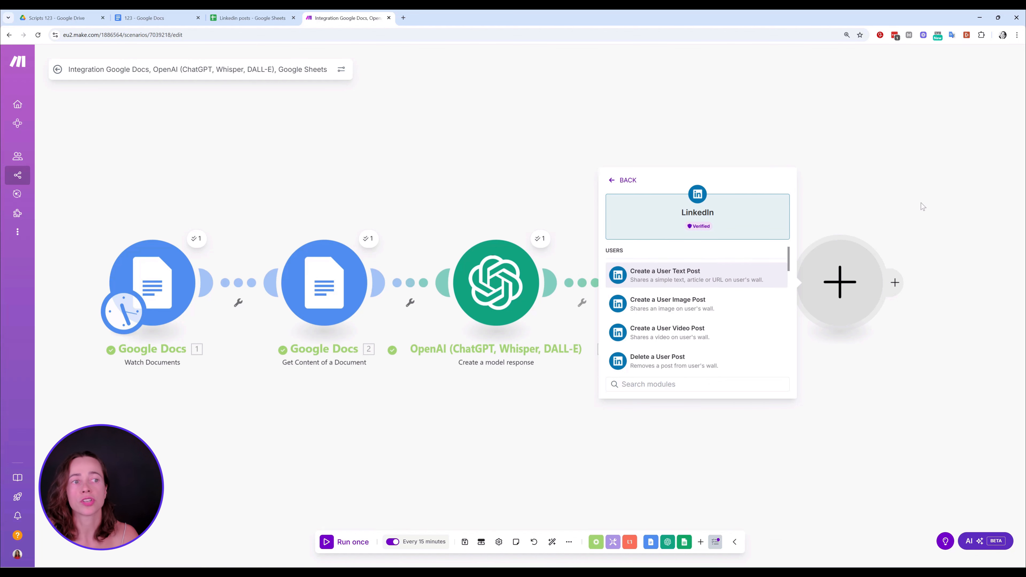
pyautogui.click(936, 181)
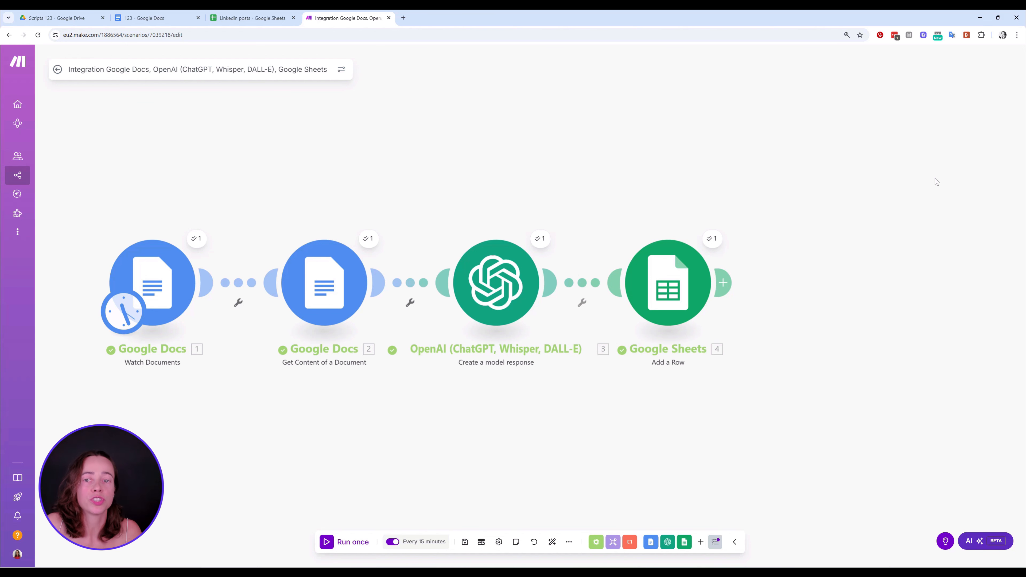
# Browse the full list of apps that can follow the Google Sheets module, and close it without adding any
pyautogui.click(722, 282)
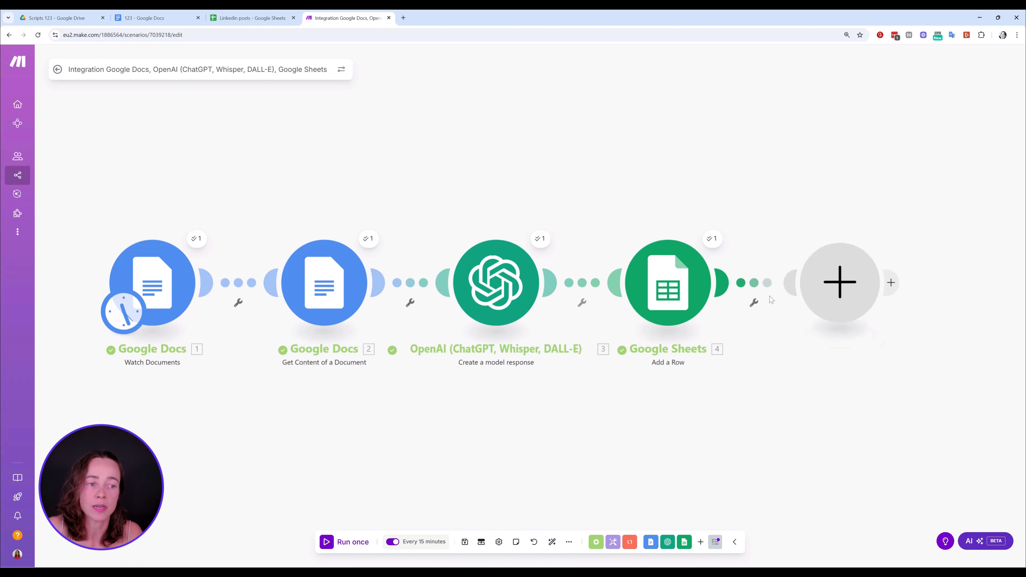
pyautogui.scroll(-10, 684, 265)
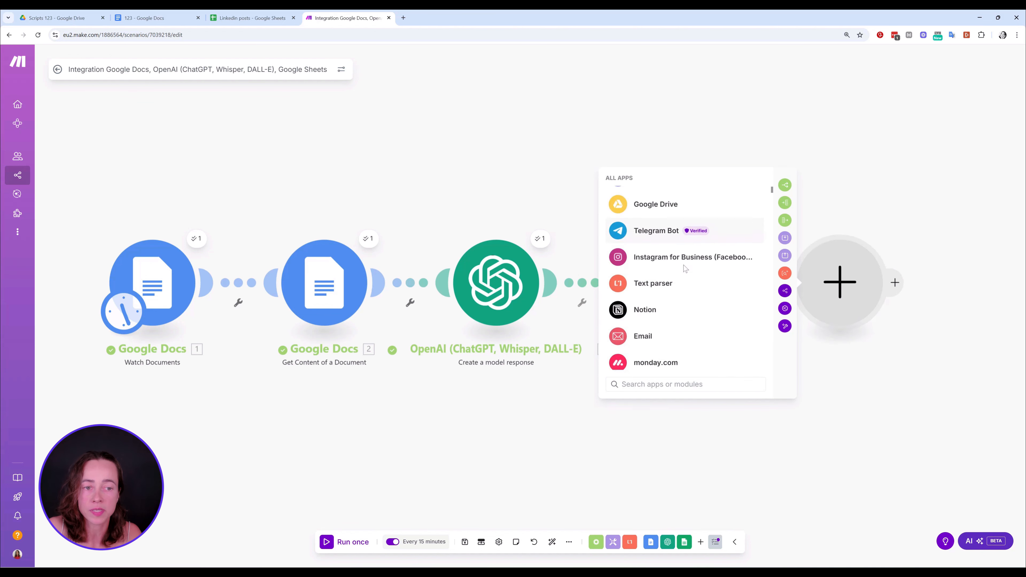
pyautogui.scroll(-10, 683, 265)
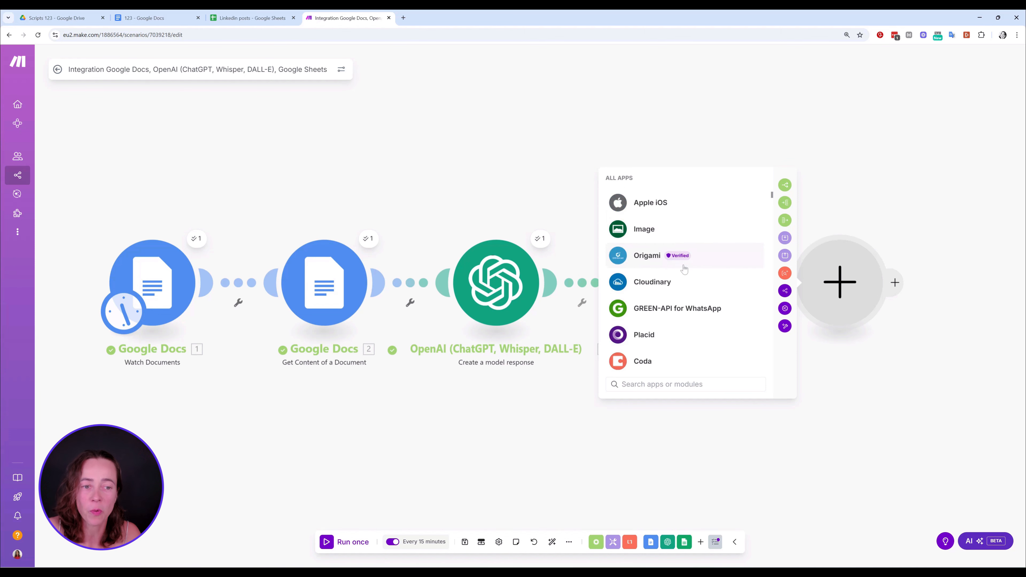
pyautogui.scroll(-10, 683, 266)
pyautogui.click(866, 179)
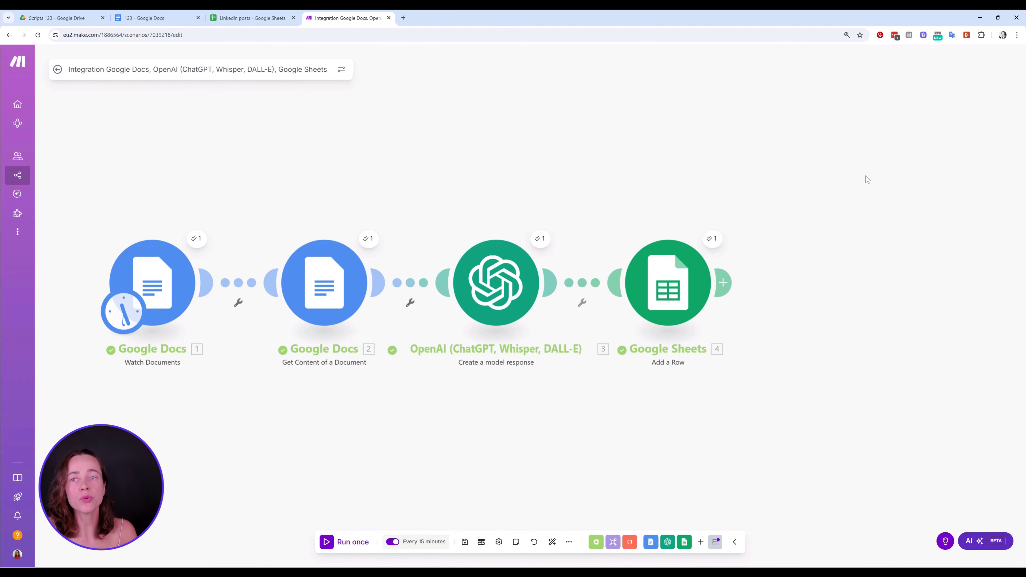